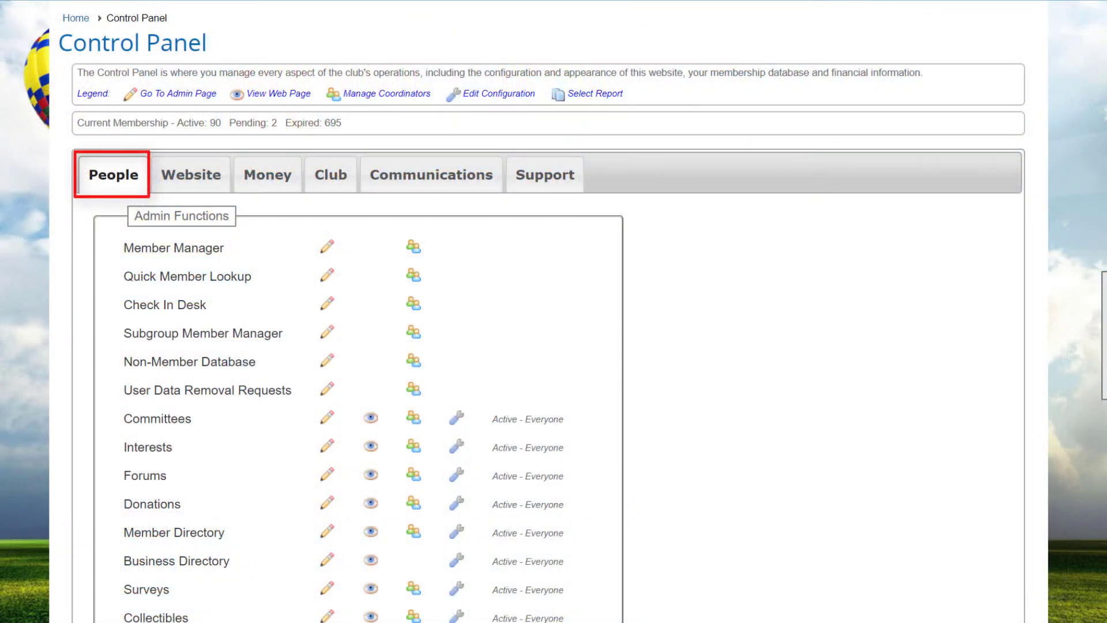
# - Scroll down the People tab to reach People Options under Setup
pyautogui.scroll(-4, 554, 312)
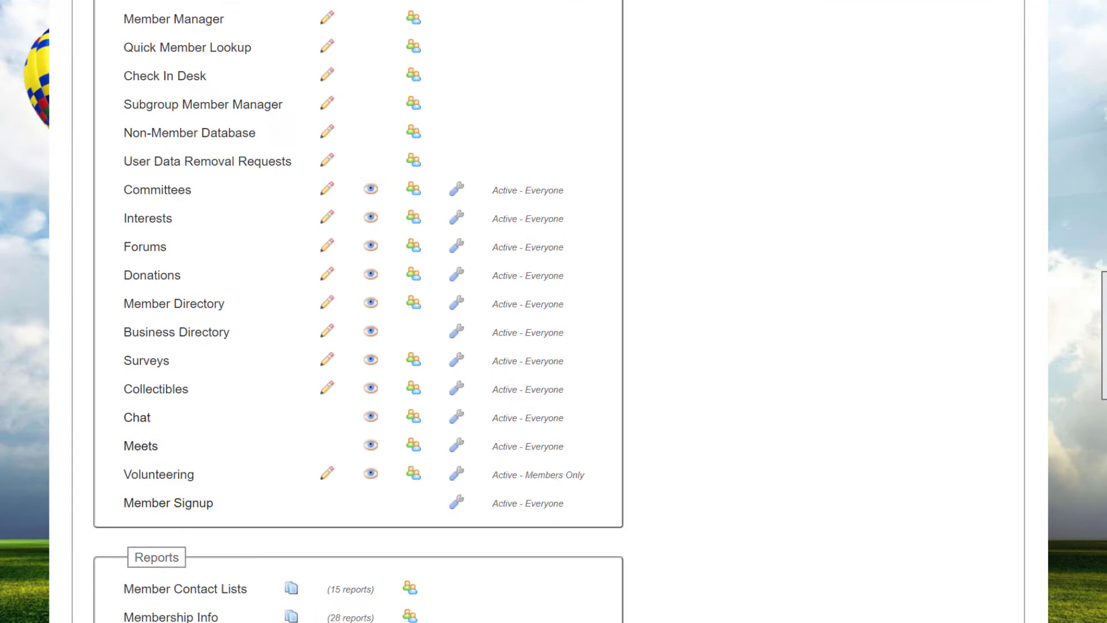
pyautogui.scroll(-9, 553, 311)
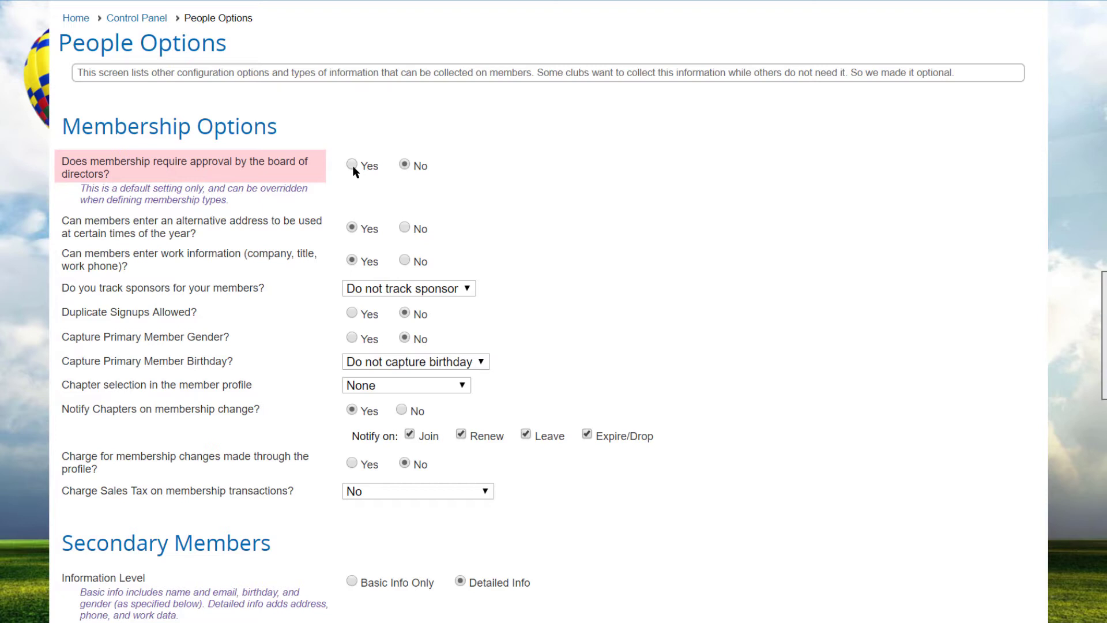
pyautogui.click(352, 165)
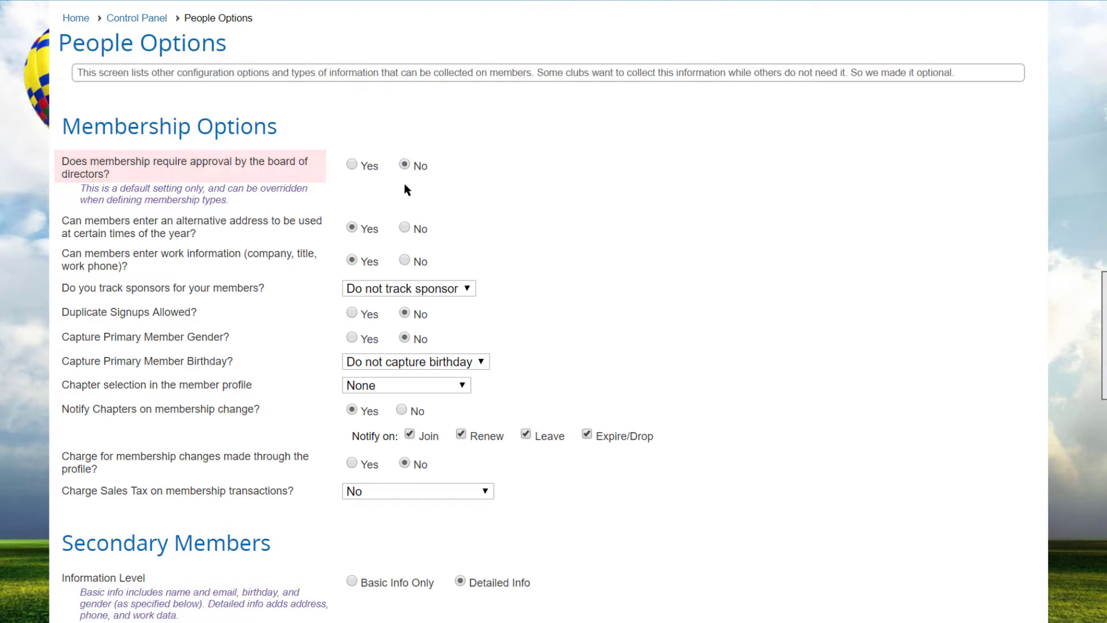
pyautogui.click(405, 228)
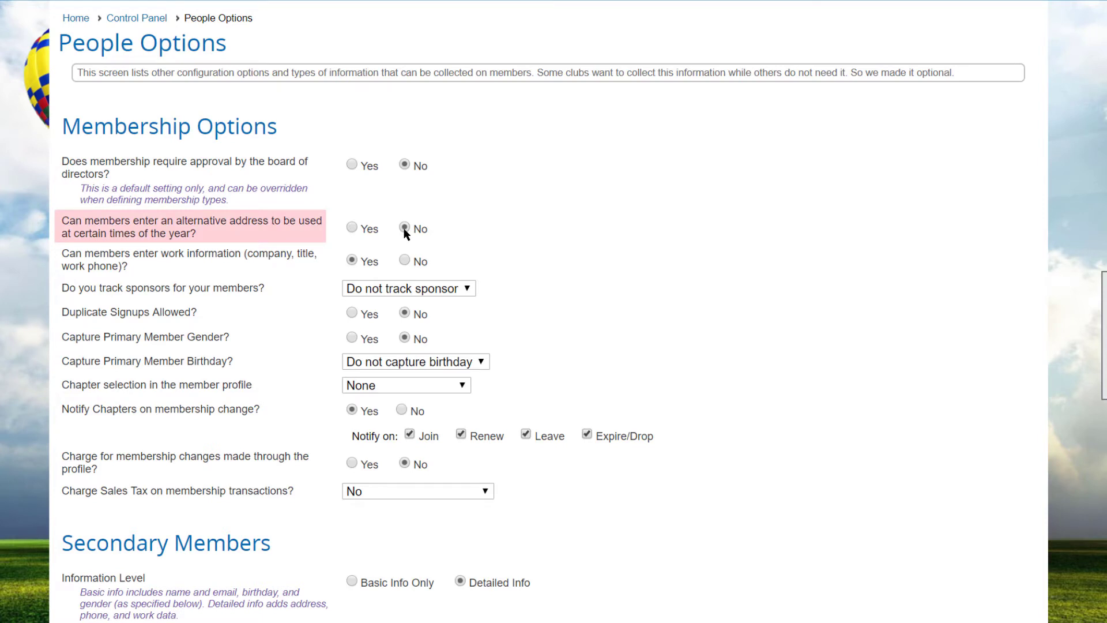
pyautogui.click(353, 227)
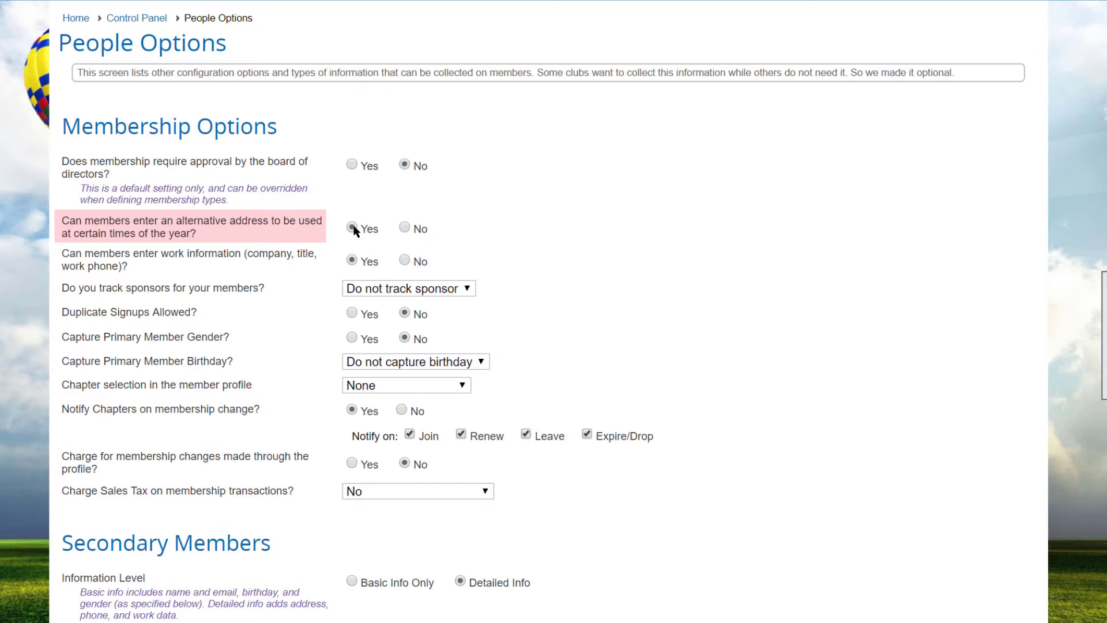
pyautogui.click(405, 260)
pyautogui.click(353, 259)
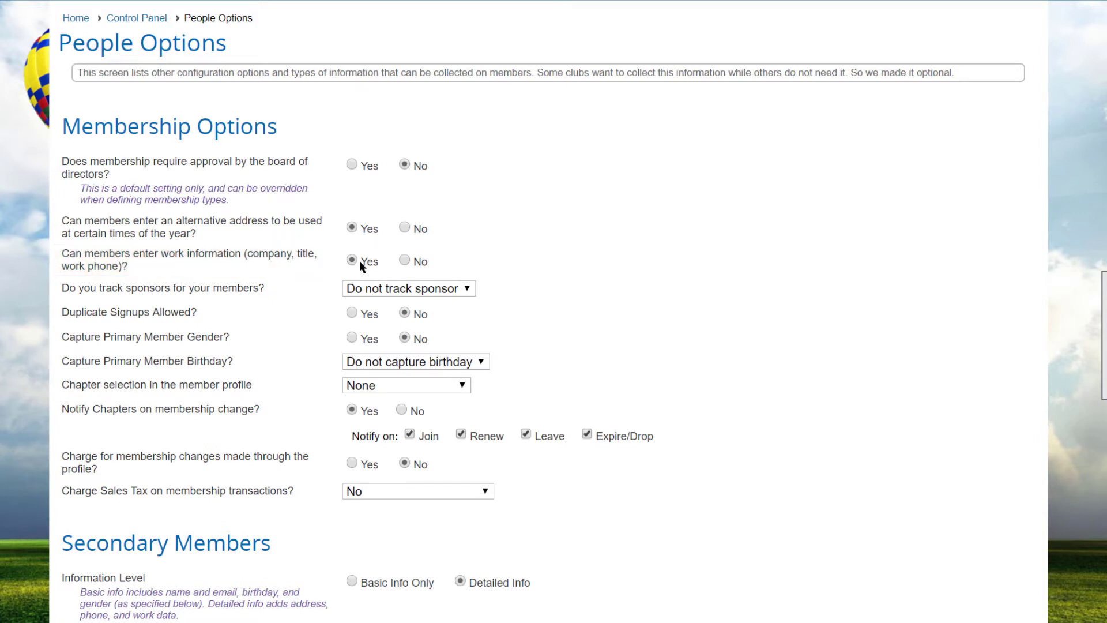
pyautogui.click(471, 288)
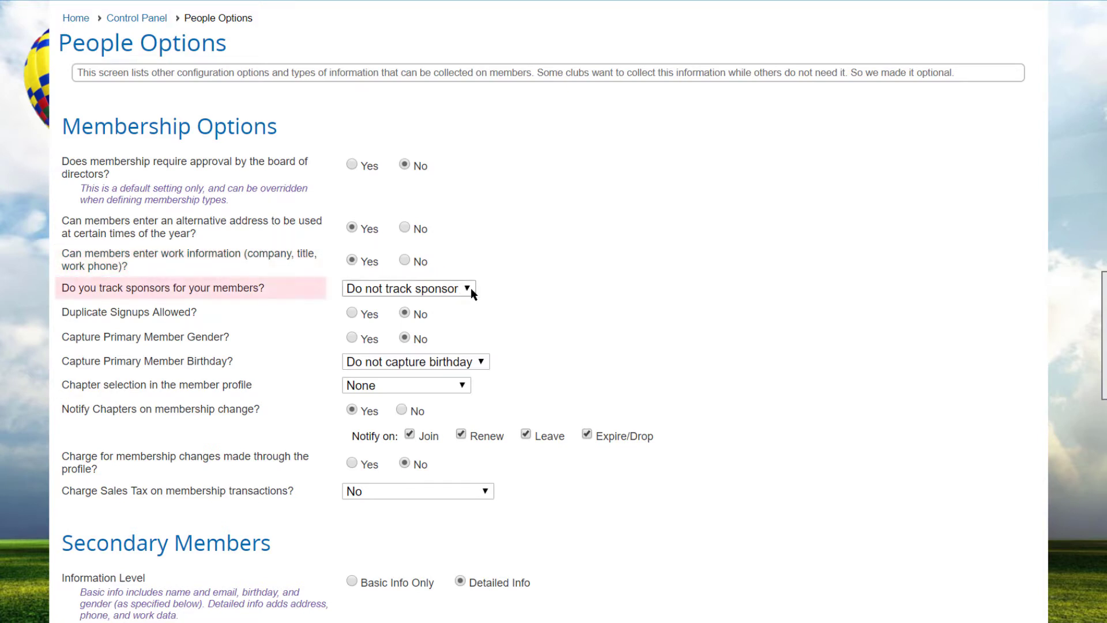
pyautogui.click(471, 288)
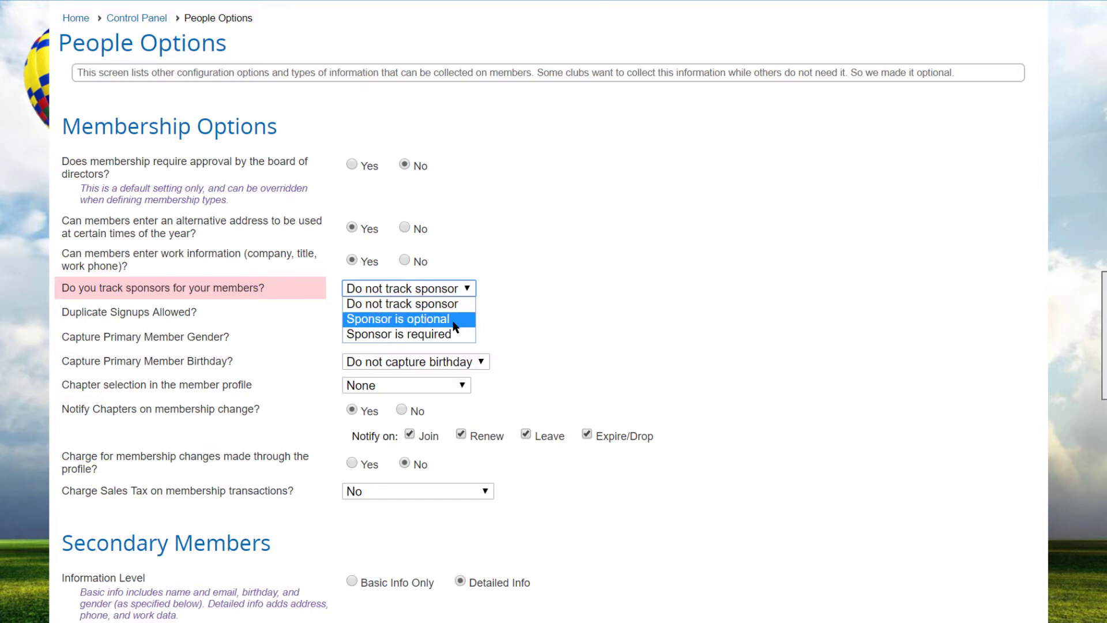
pyautogui.click(536, 309)
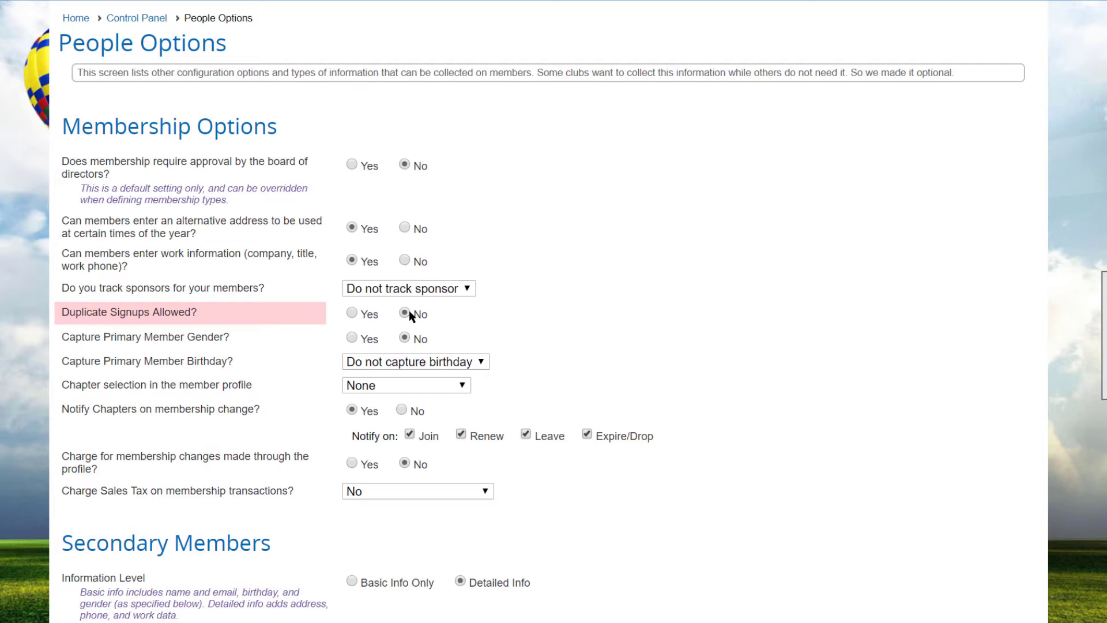
pyautogui.click(352, 313)
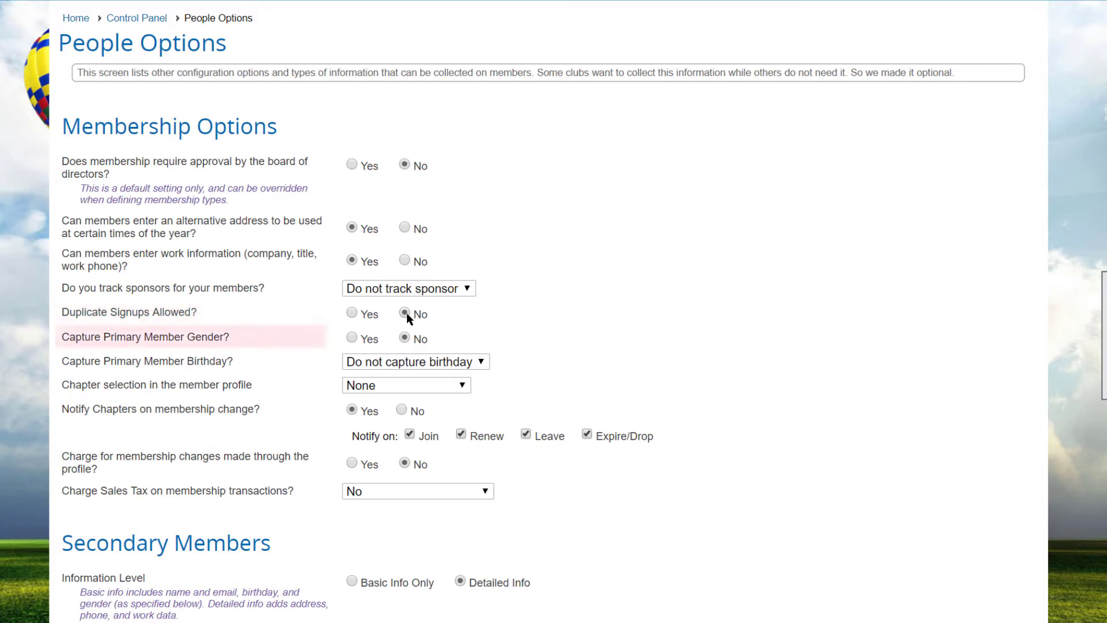
# - Turn on primary member gender capture and keep birthdays at 'Do not capture birthday'
pyautogui.click(352, 340)
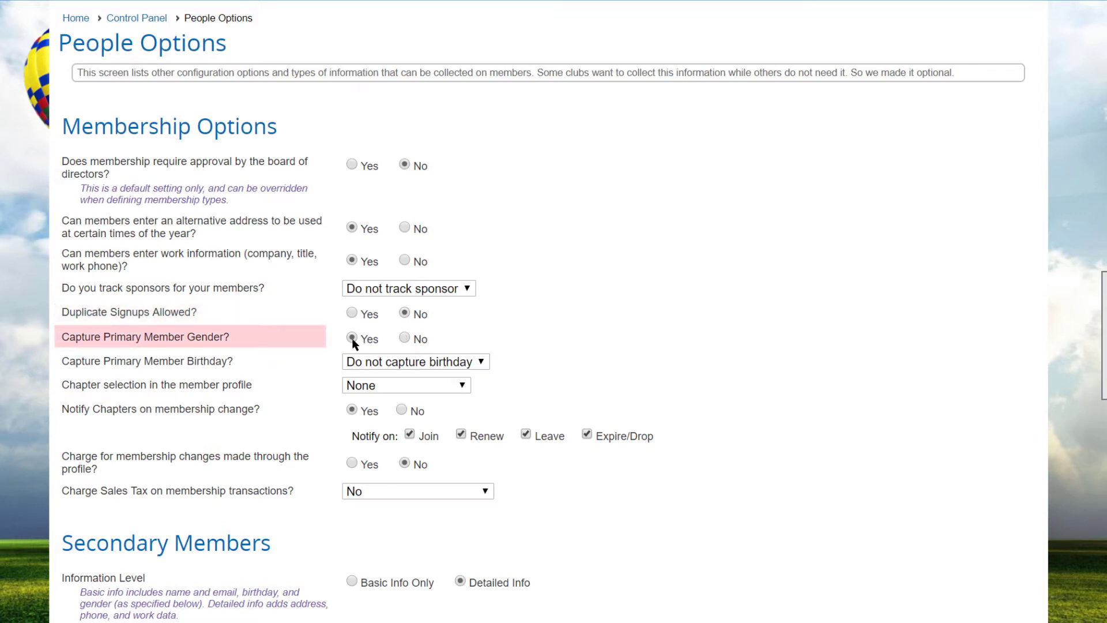
pyautogui.click(481, 363)
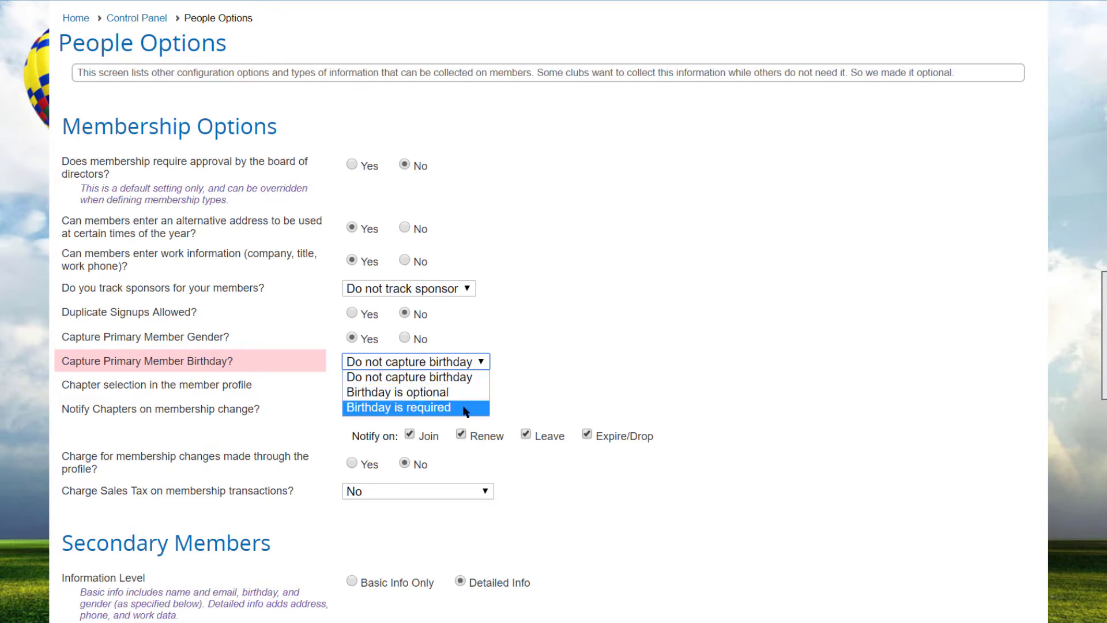
pyautogui.click(482, 382)
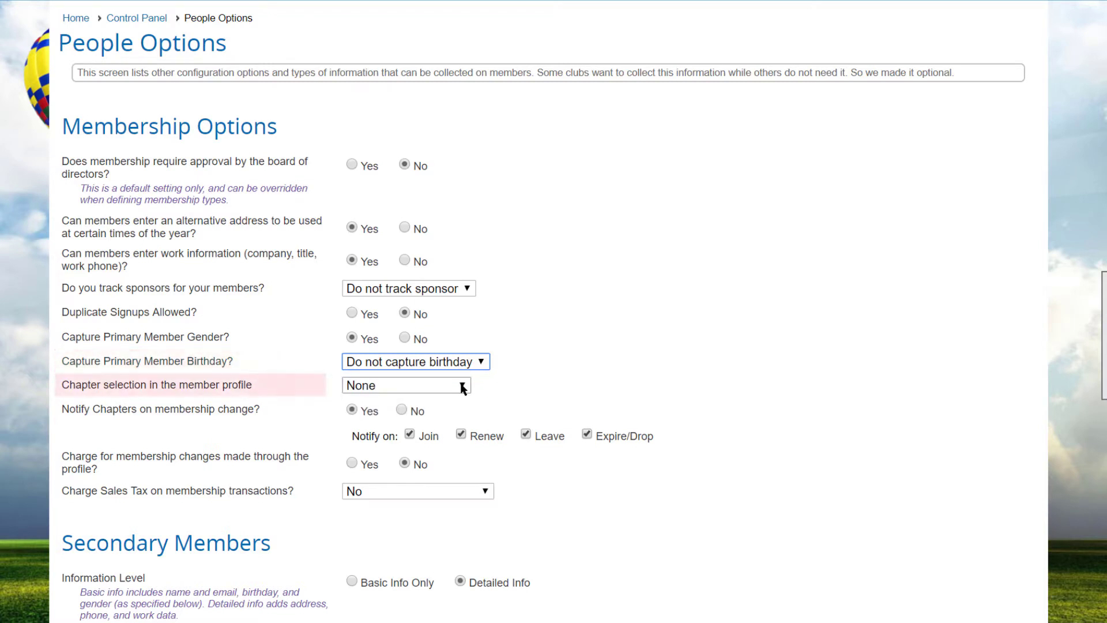
pyautogui.click(462, 387)
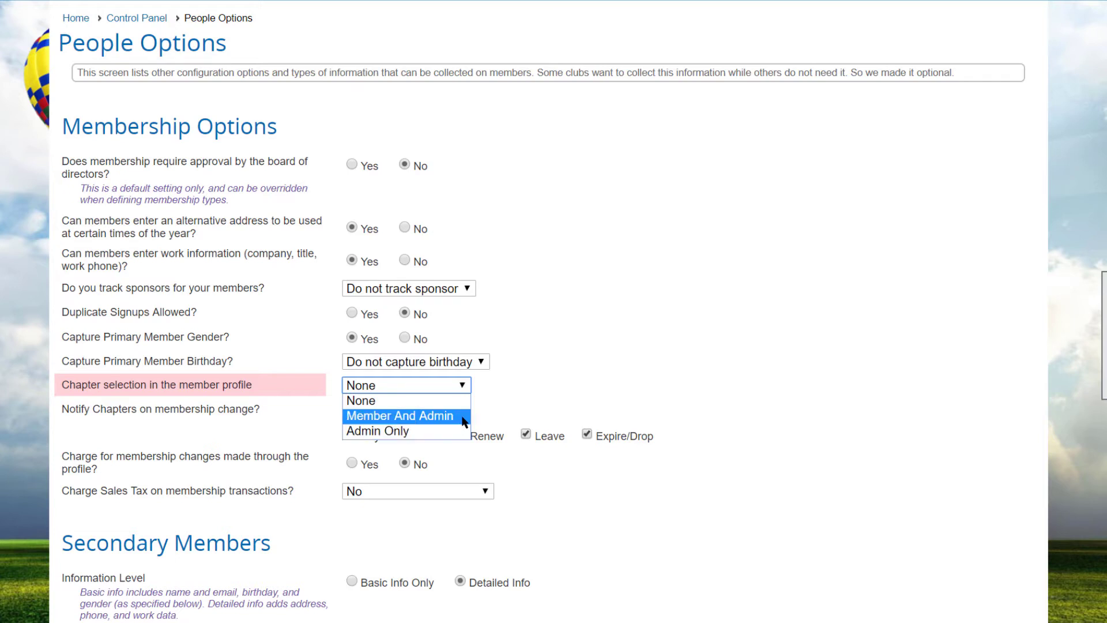
pyautogui.click(465, 402)
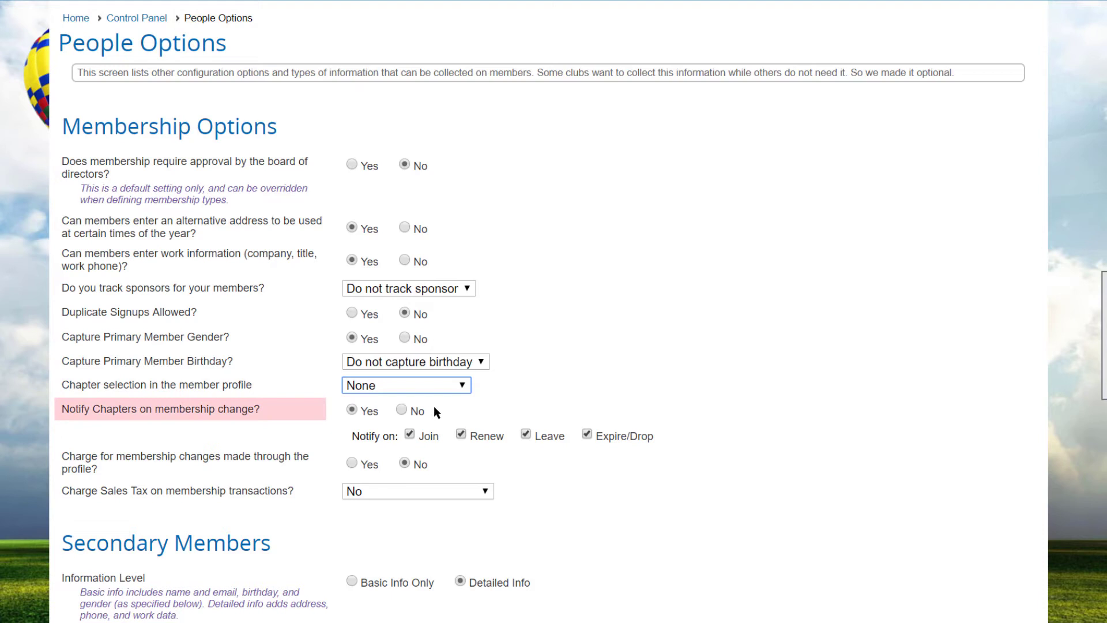
pyautogui.click(402, 410)
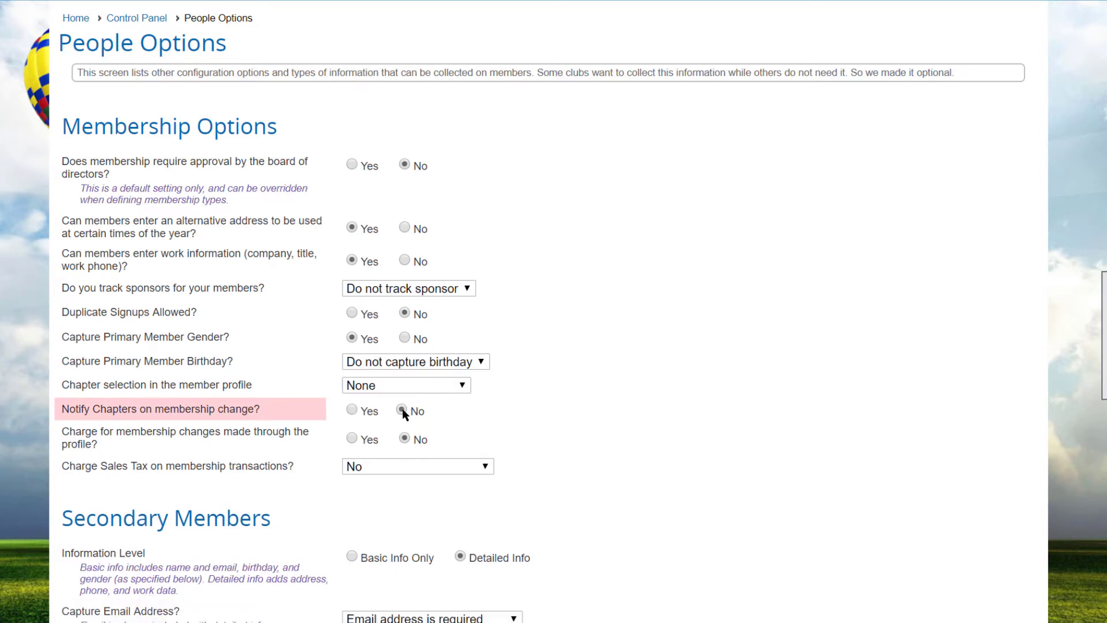
pyautogui.click(352, 410)
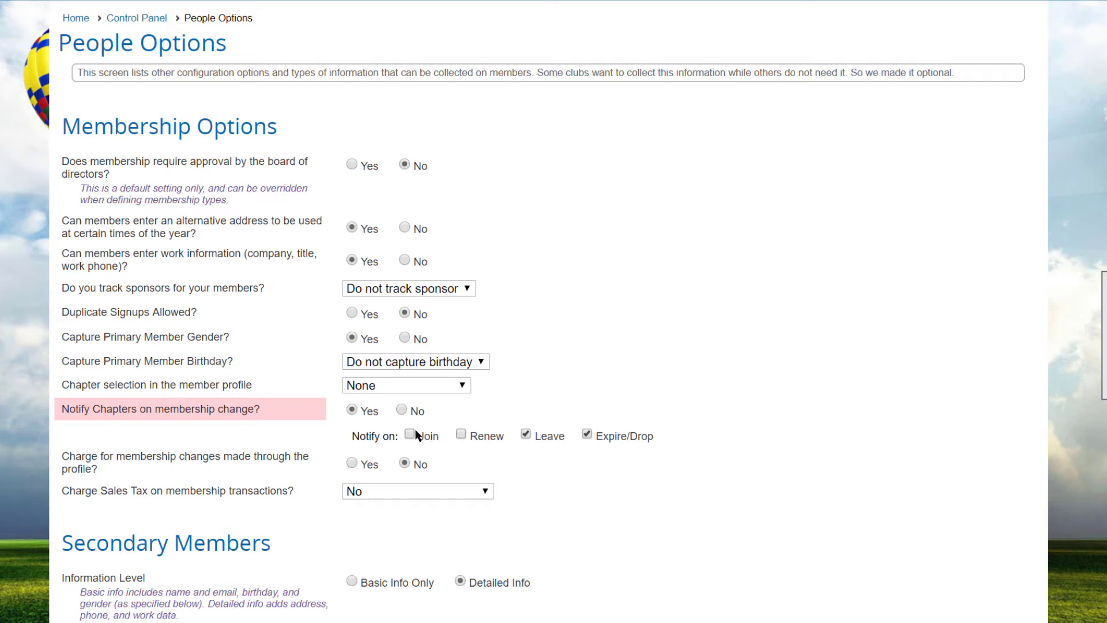
pyautogui.click(463, 436)
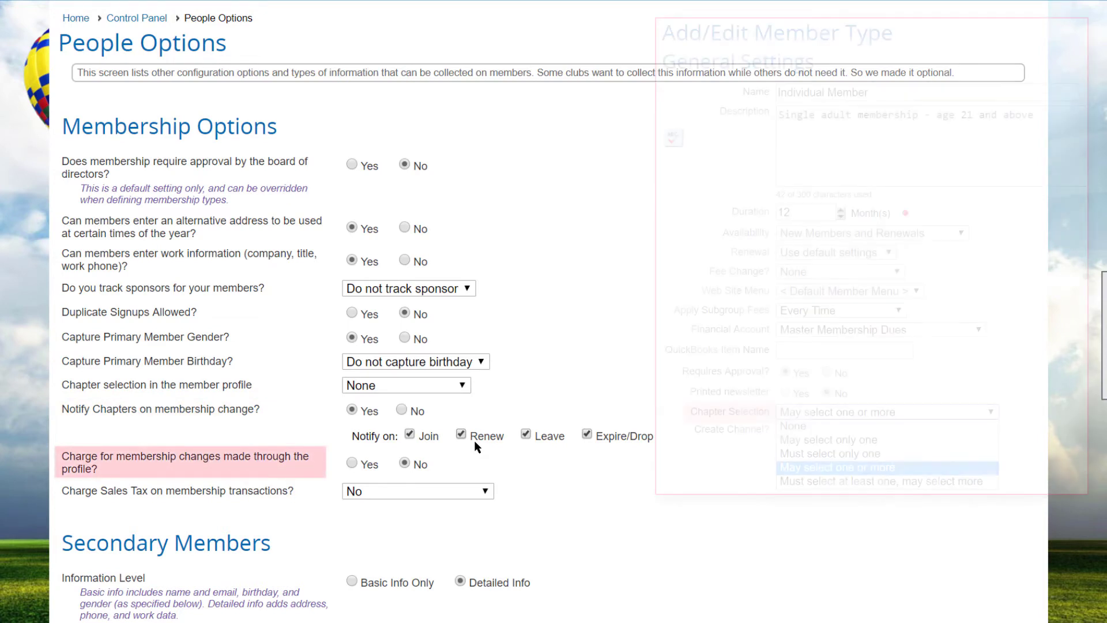
# - Answer the profile-changes charge question and list sales-tax choices: Clothing 7.00%, Everything Else 3.50%, None 0.00%
pyautogui.click(352, 464)
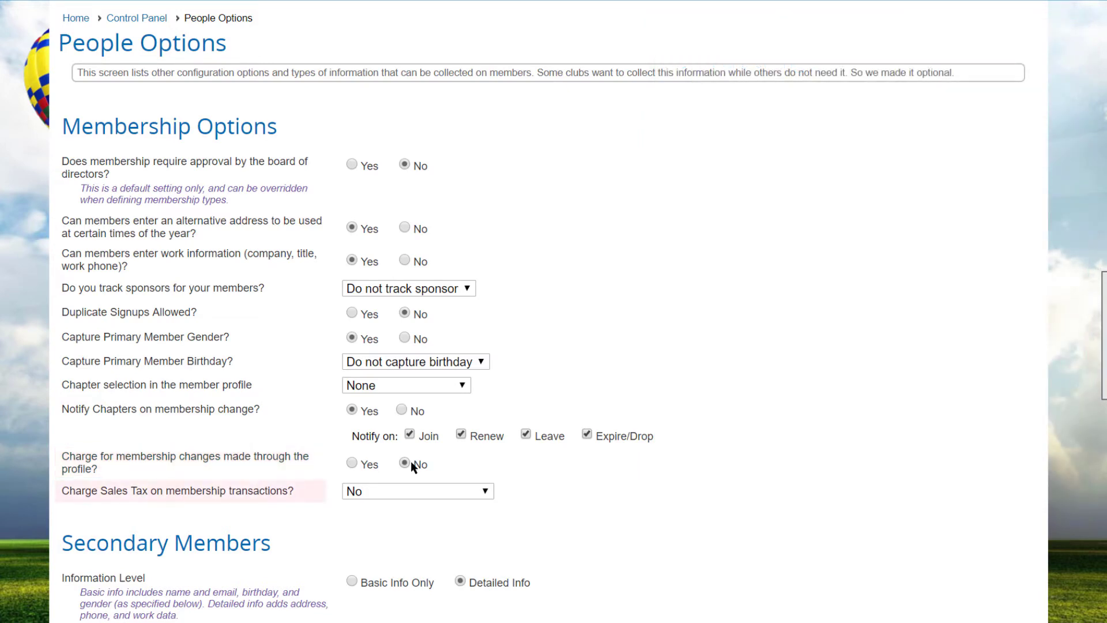
pyautogui.click(486, 492)
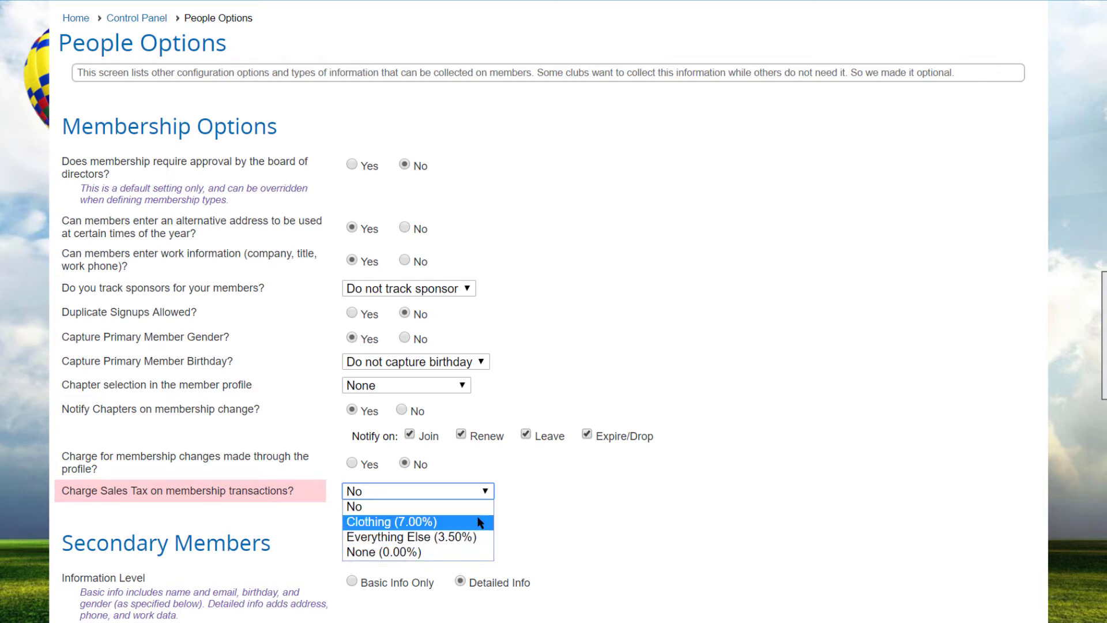
pyautogui.click(483, 510)
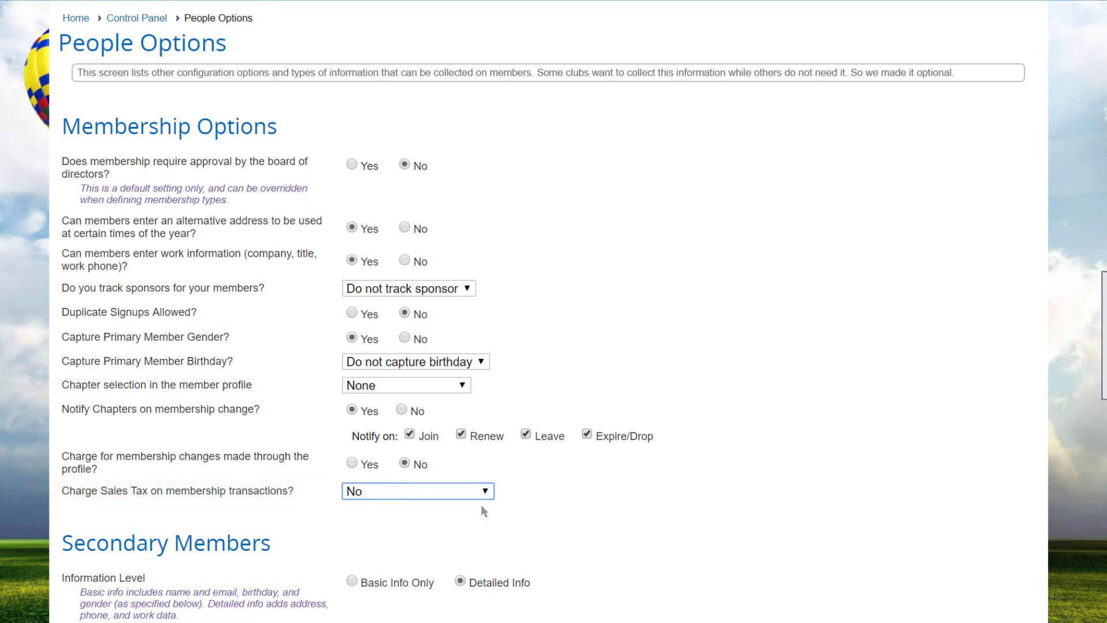
# - Scroll down the form to the Secondary Members settings
pyautogui.scroll(-5, 485, 512)
pyautogui.scroll(-4, 546, 311)
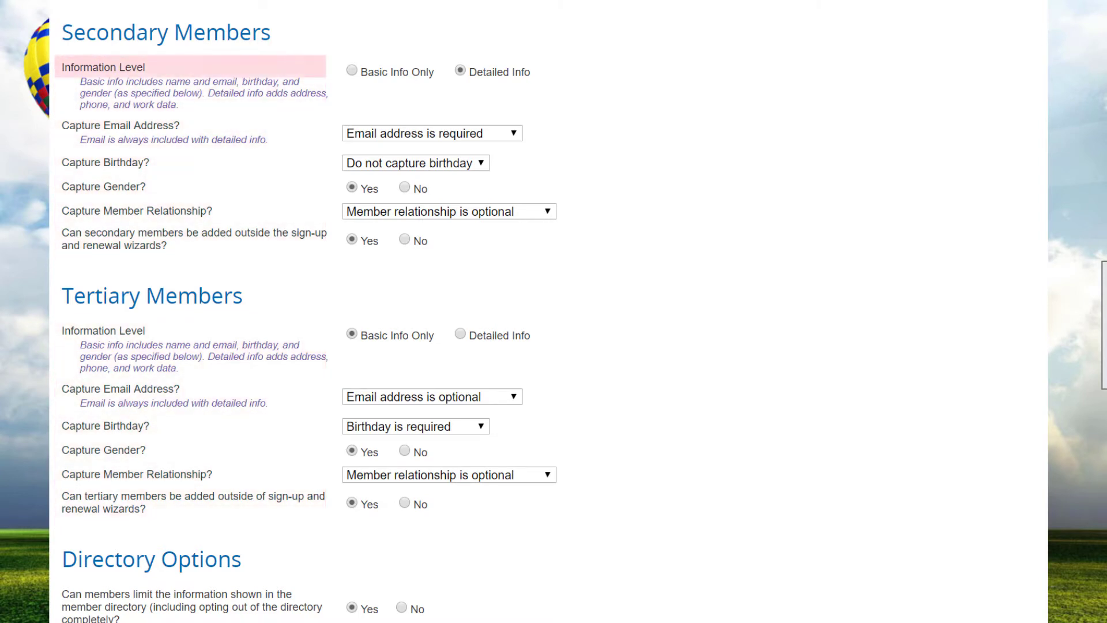
# - Keep secondary members at Detailed Info with required email and no birthday, then review relationship choices
pyautogui.click(352, 71)
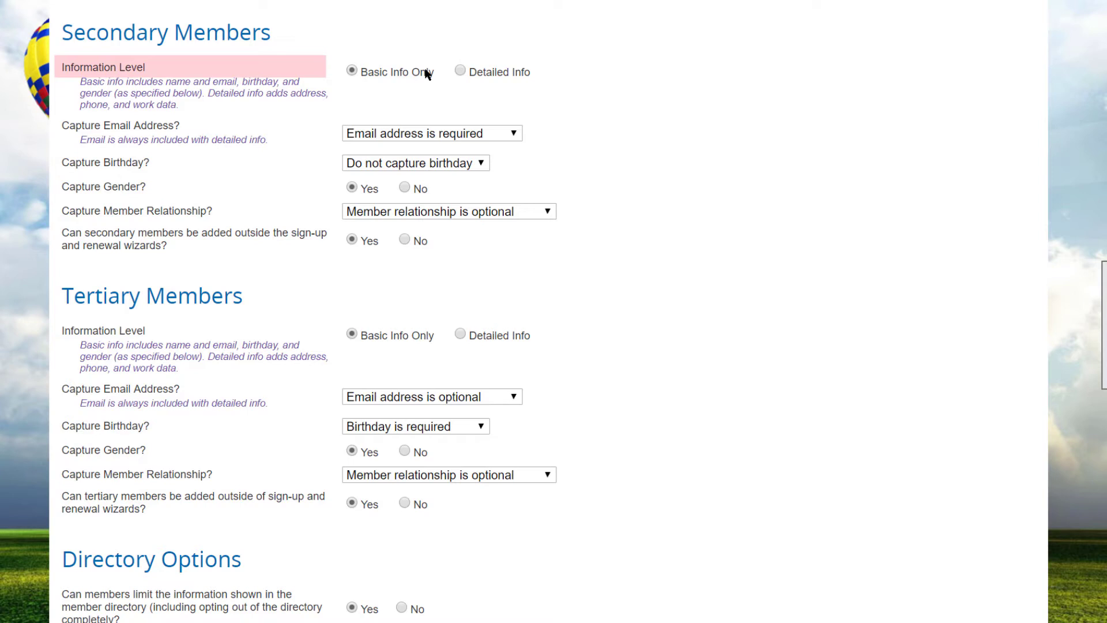
pyautogui.click(461, 71)
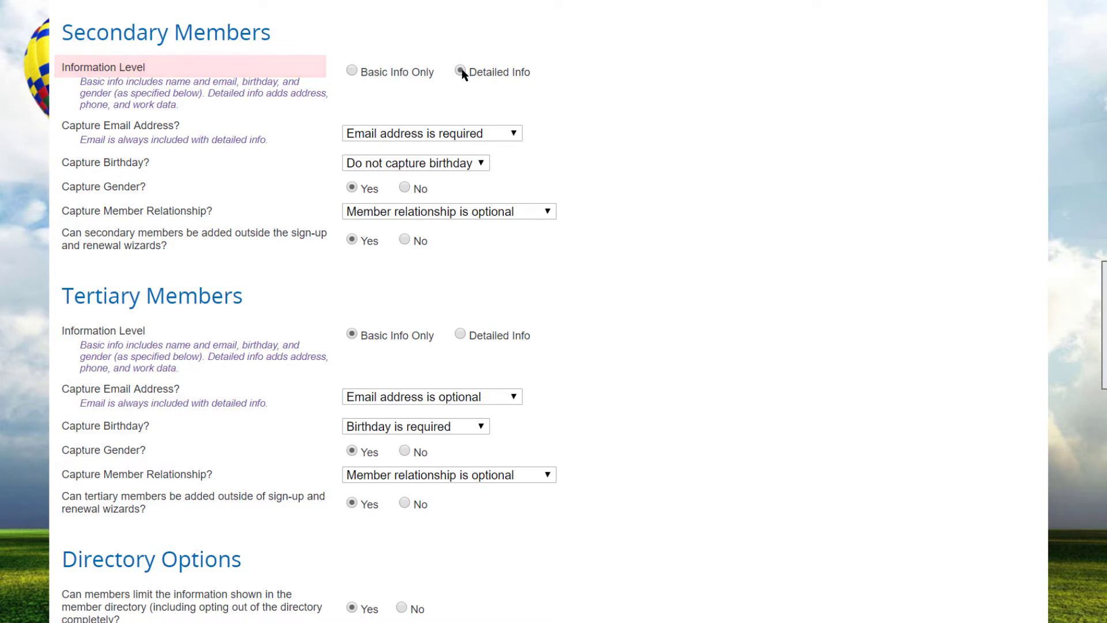
pyautogui.click(515, 135)
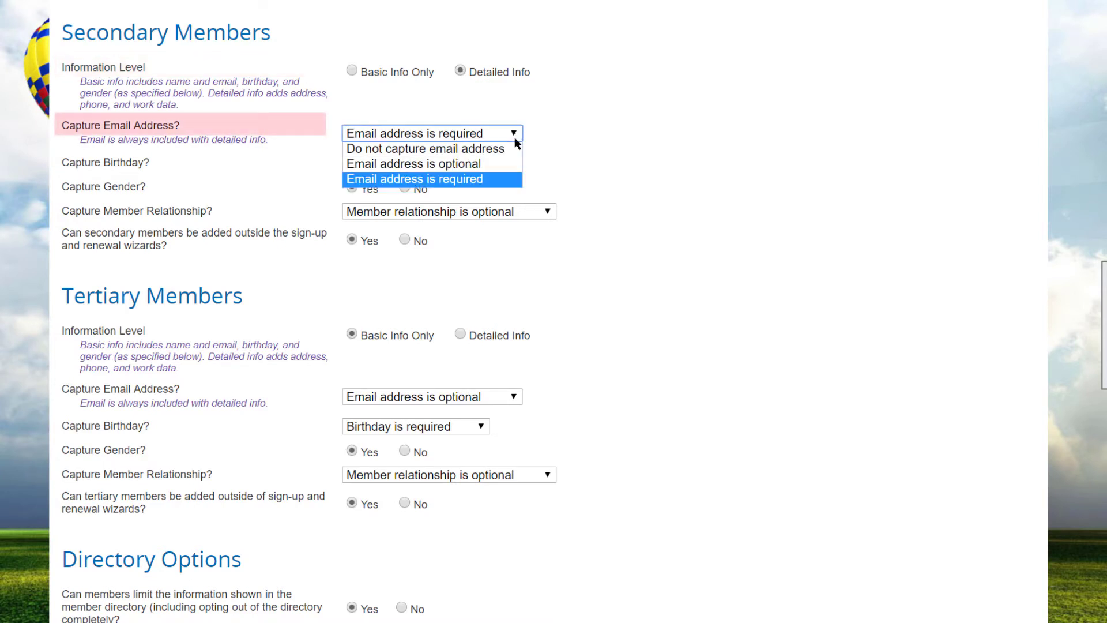
pyautogui.click(492, 177)
pyautogui.click(483, 163)
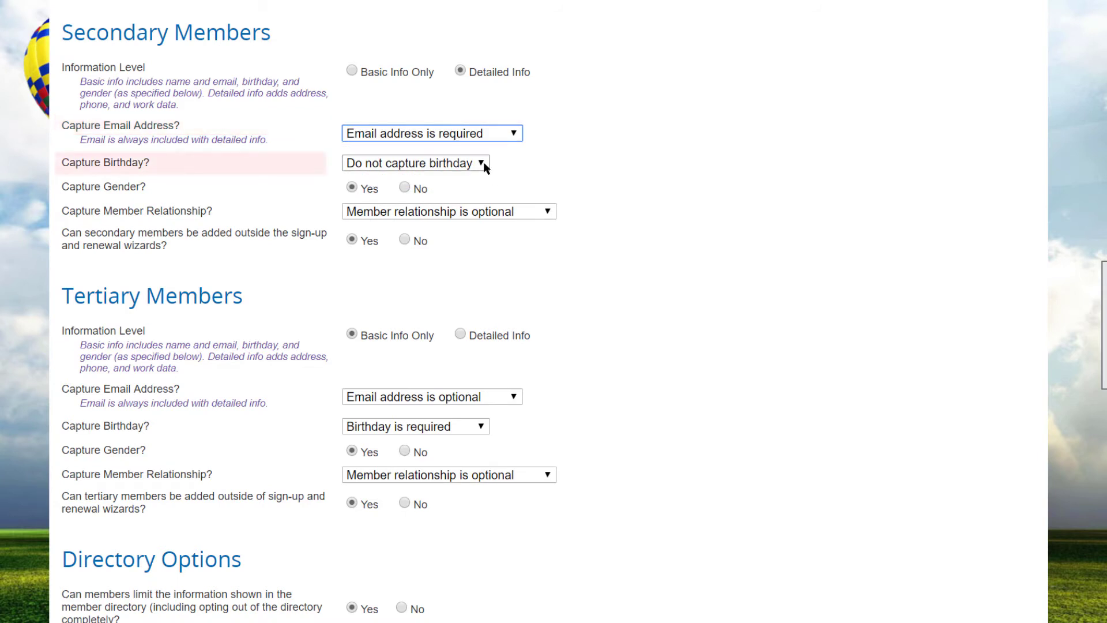
pyautogui.click(484, 164)
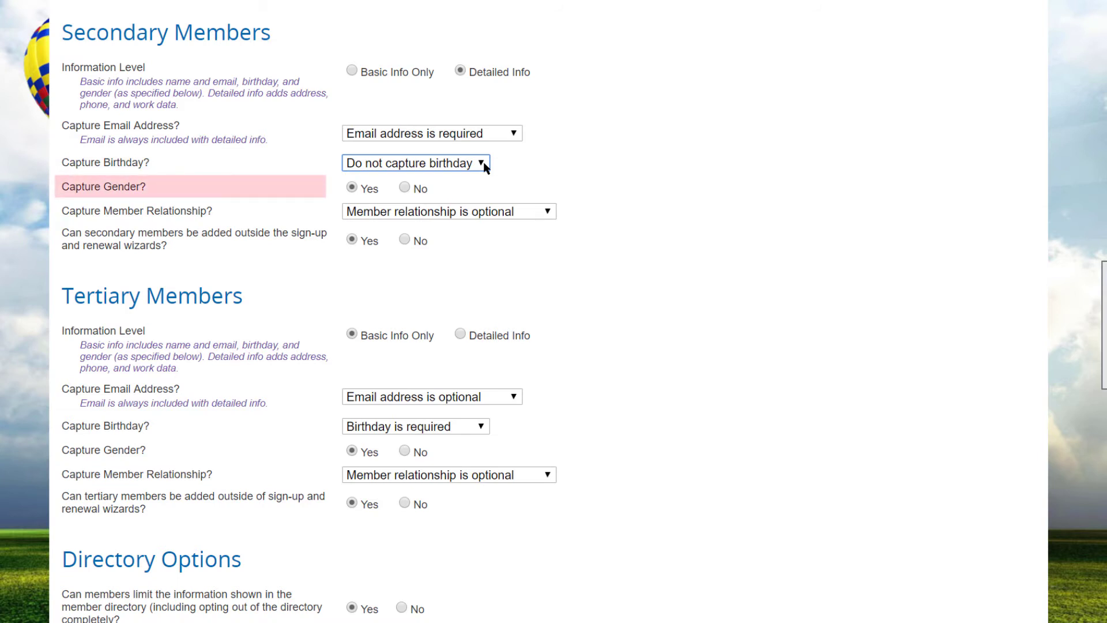
pyautogui.click(547, 212)
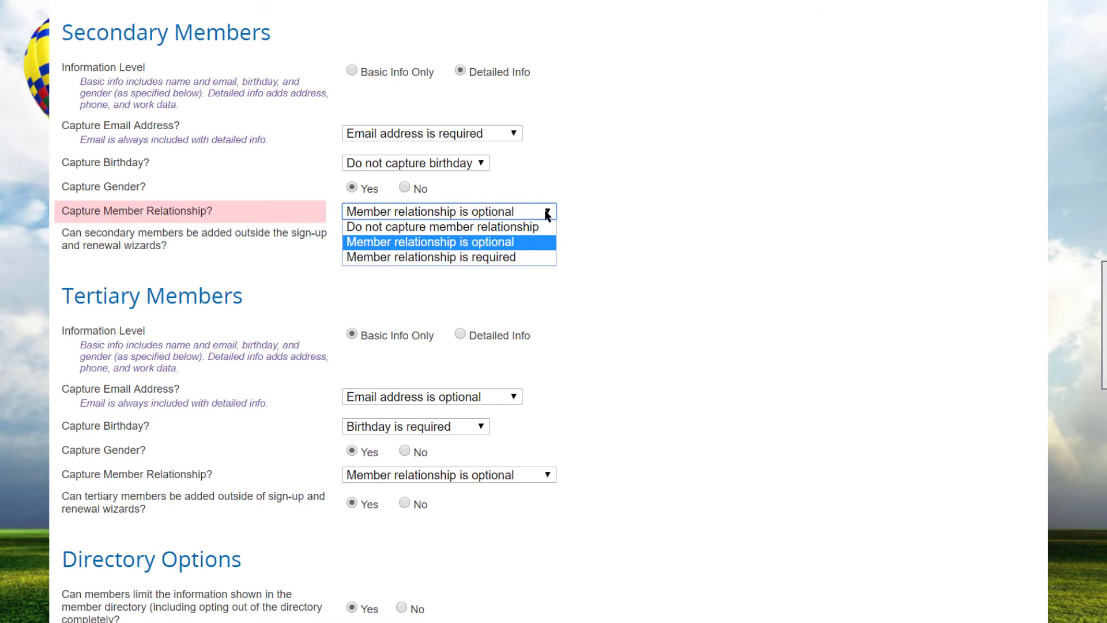
pyautogui.click(531, 246)
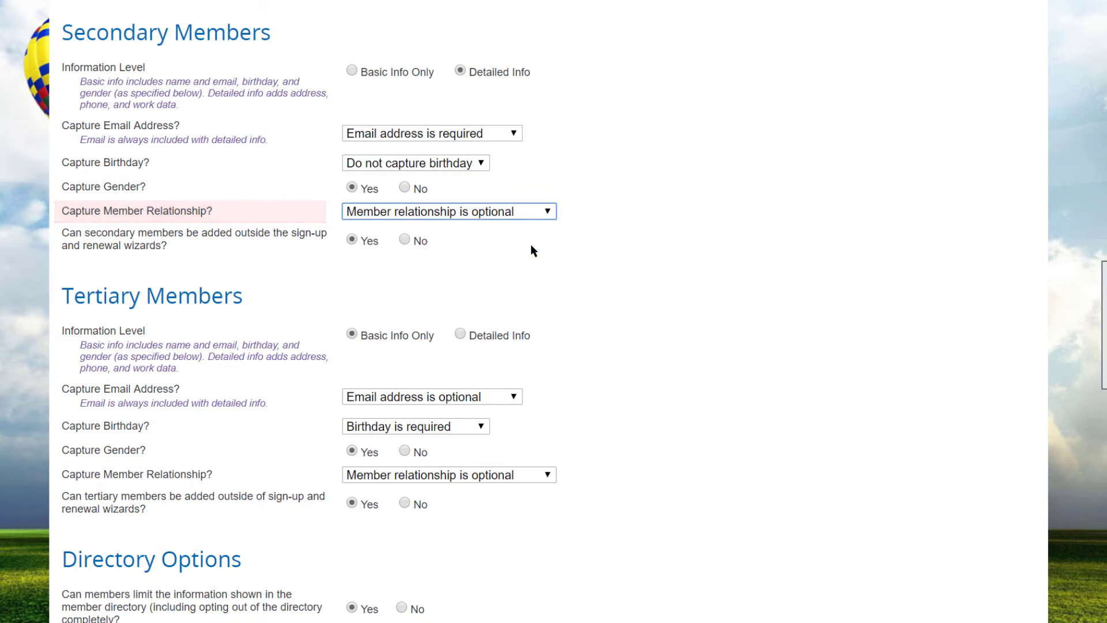
pyautogui.click(405, 240)
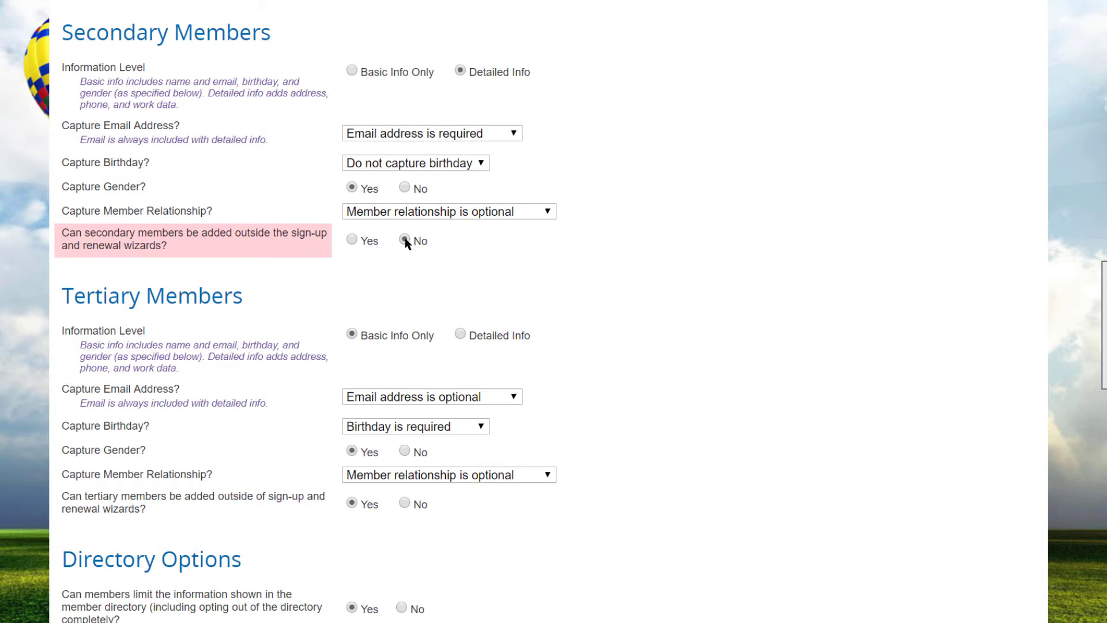
pyautogui.click(350, 240)
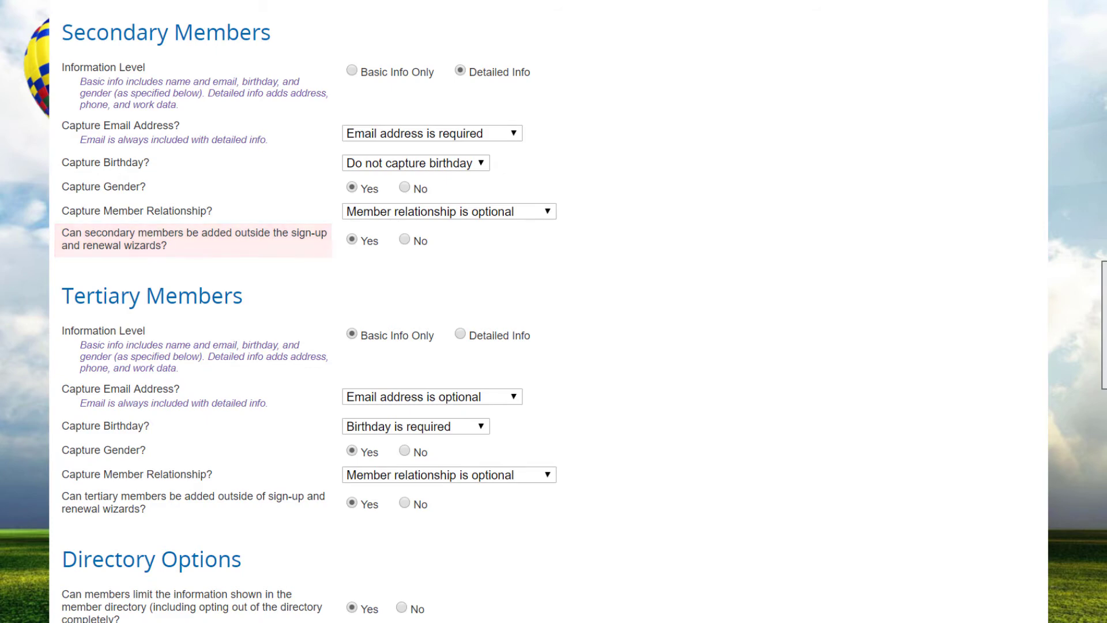
# - Scroll to Directory Options and set 'members can limit directory information' to No
pyautogui.scroll(-4, 395, 317)
pyautogui.scroll(-5, 394, 318)
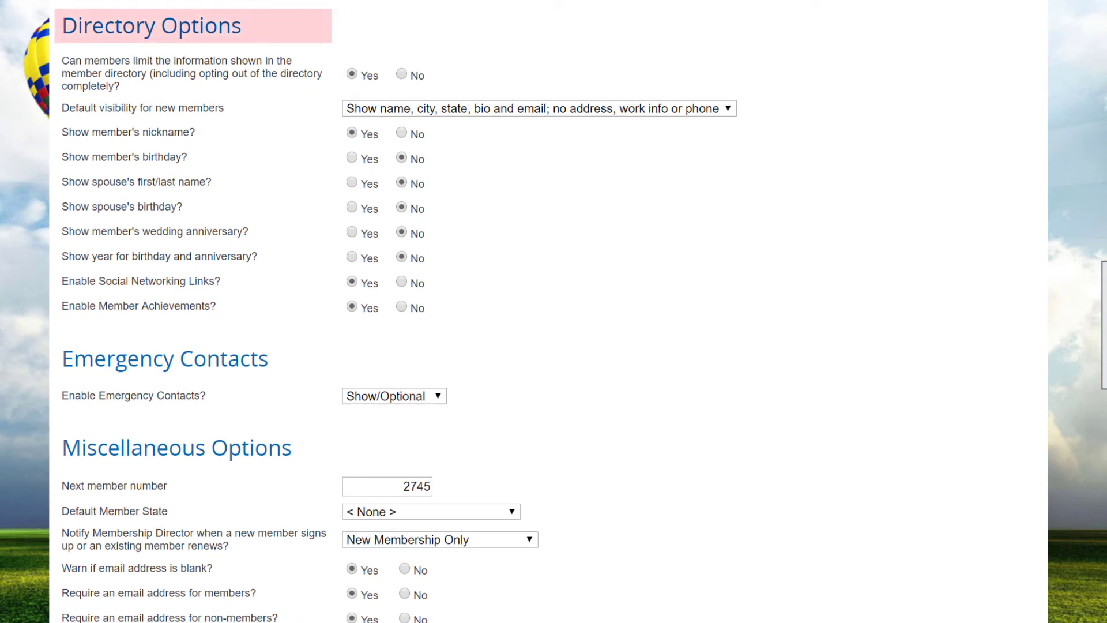
pyautogui.click(400, 73)
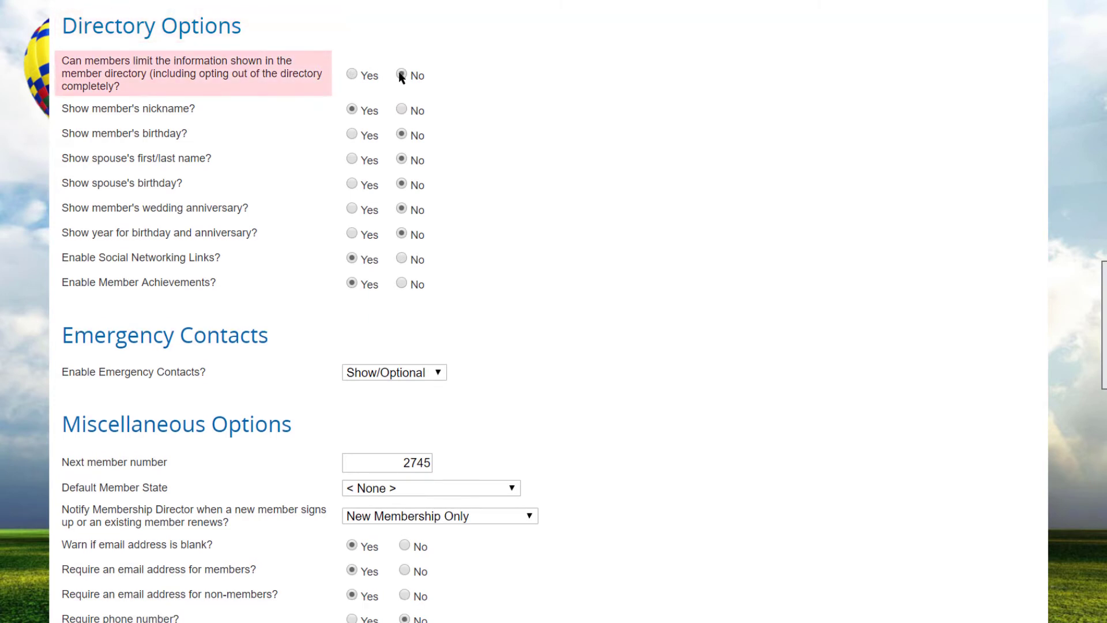
# - Allow members to limit directory information again and review new members' default visibility choices
pyautogui.click(351, 75)
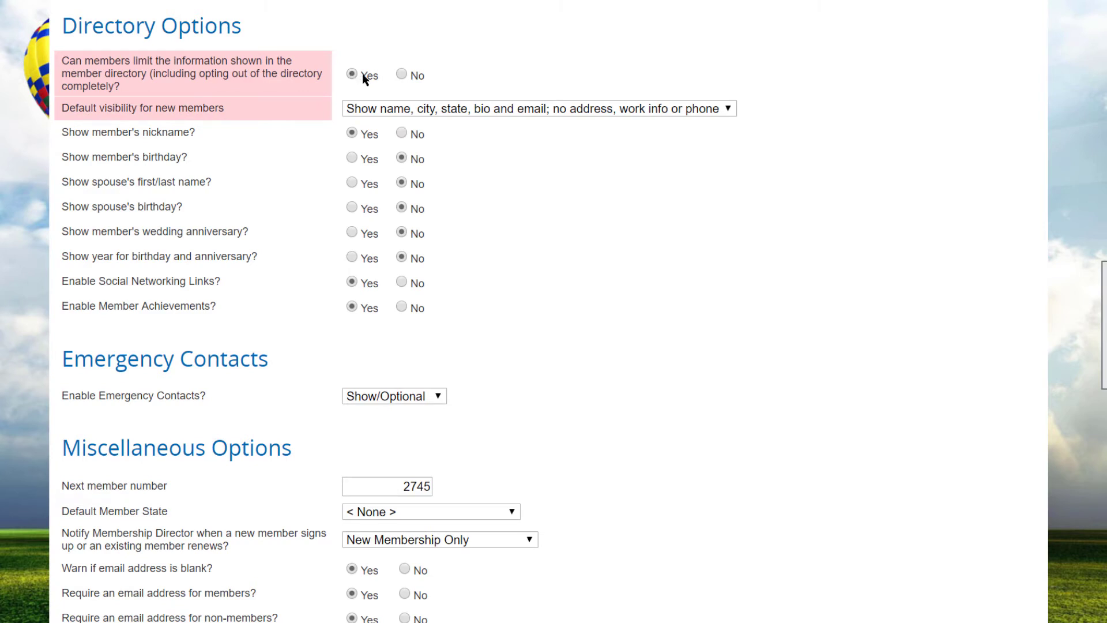
pyautogui.click(729, 109)
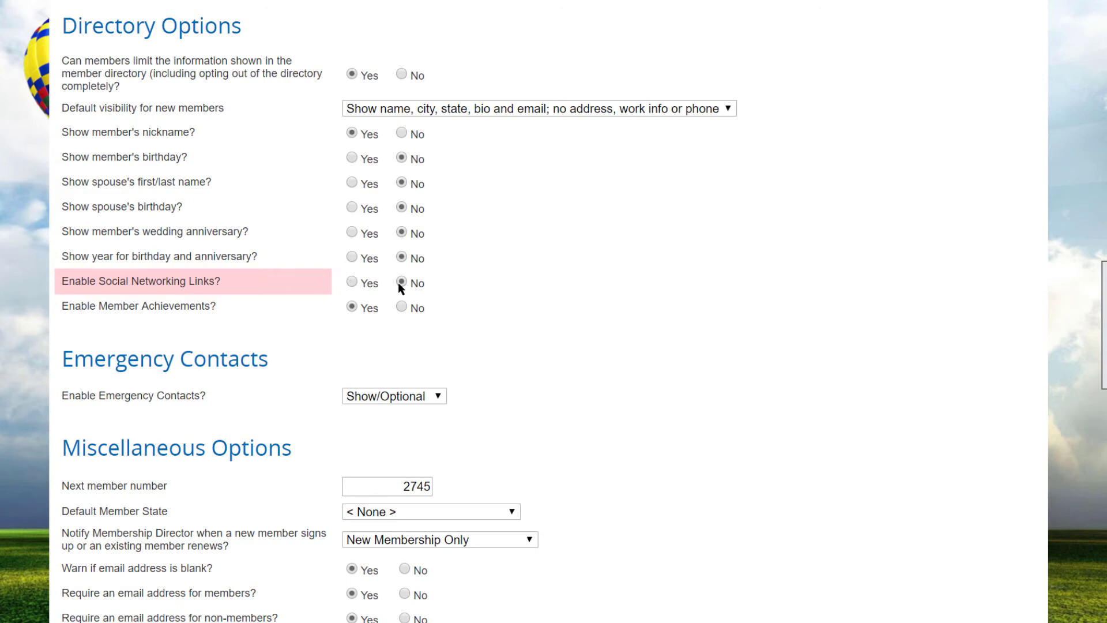
# - Set Enable Social Networking Links to Yes and leave Member Achievements at Yes
pyautogui.click(352, 282)
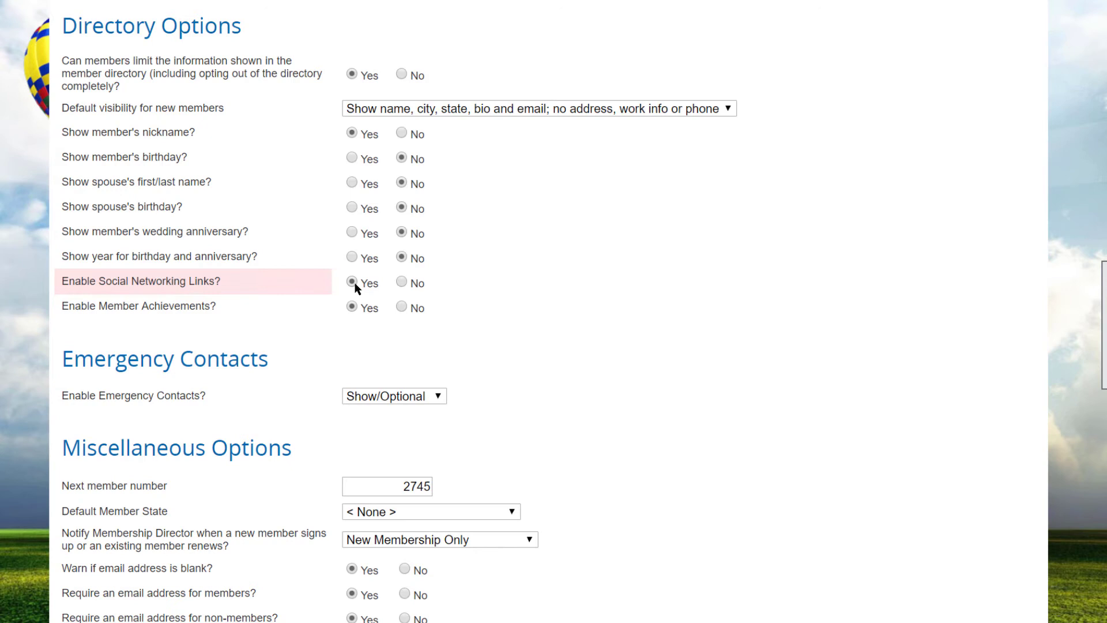
pyautogui.click(402, 308)
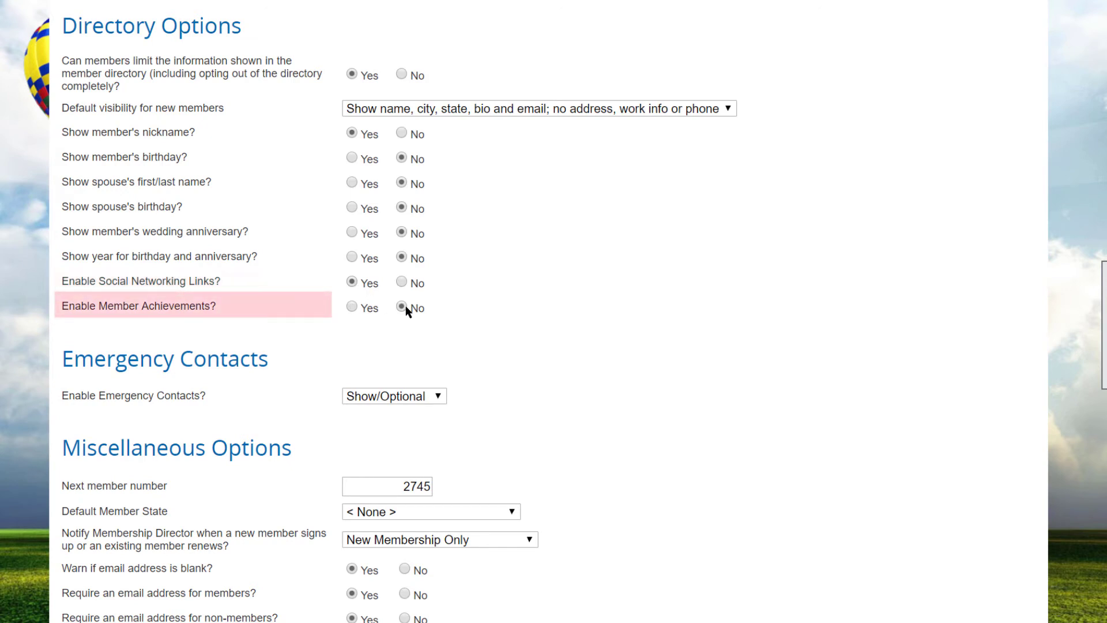
pyautogui.click(352, 307)
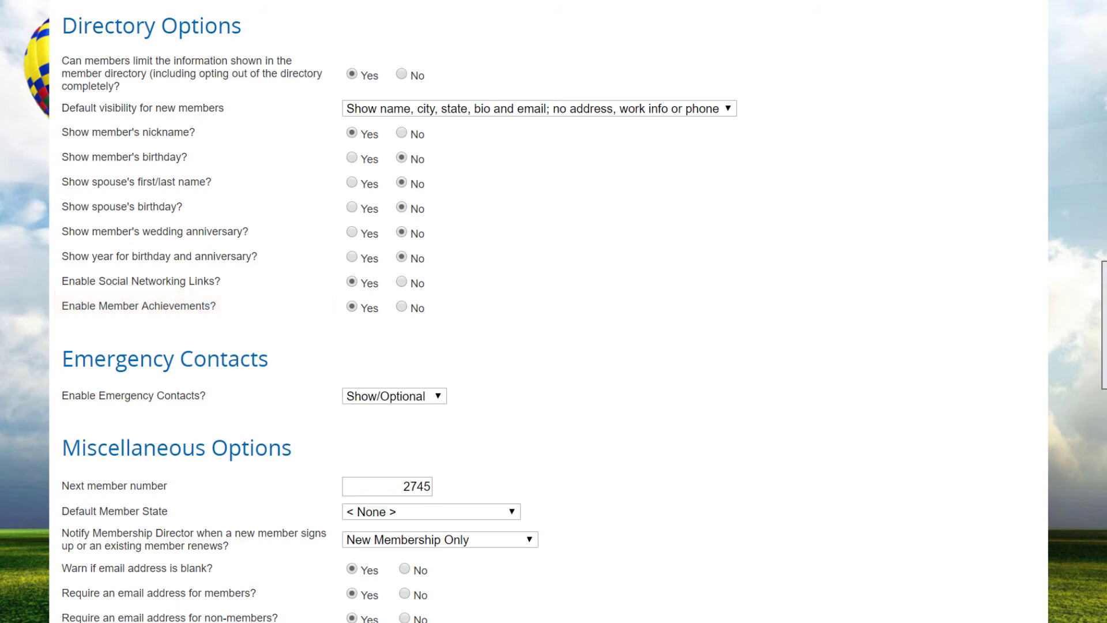
# - Scroll to Miscellaneous Options and keep Enable Emergency Contacts at Show/Optional
pyautogui.scroll(-3, 554, 311)
pyautogui.scroll(-3, 554, 311)
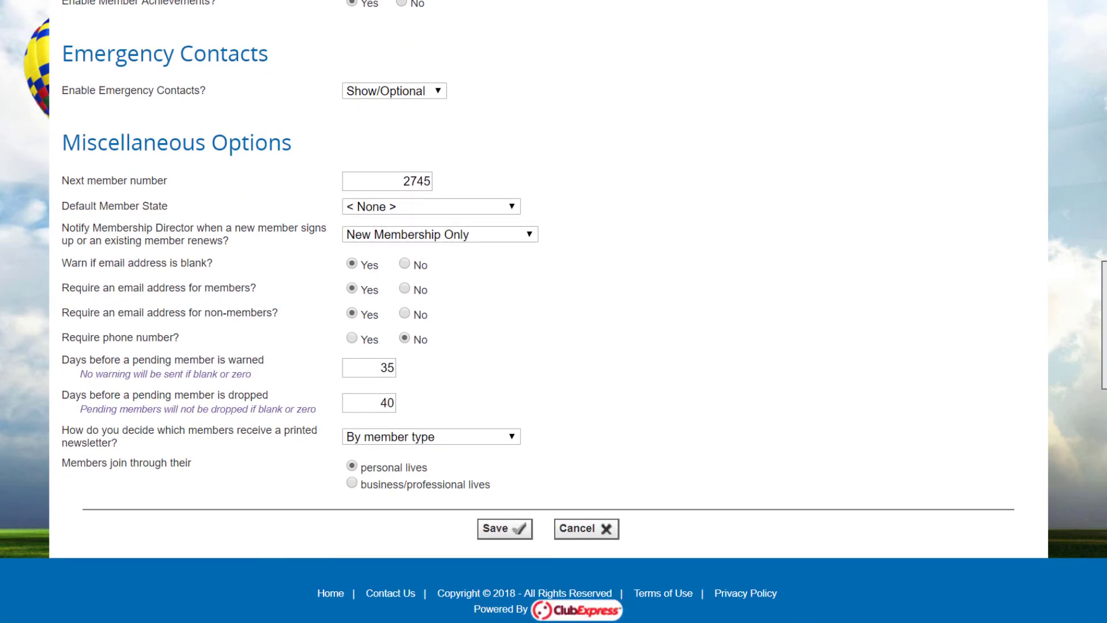
pyautogui.click(442, 94)
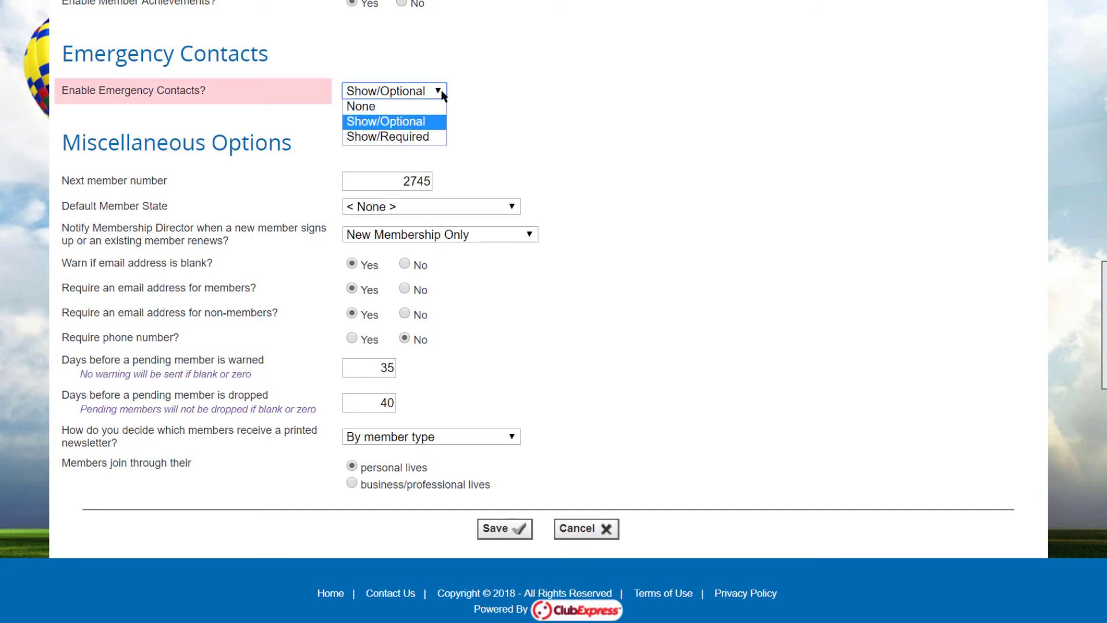
pyautogui.click(436, 122)
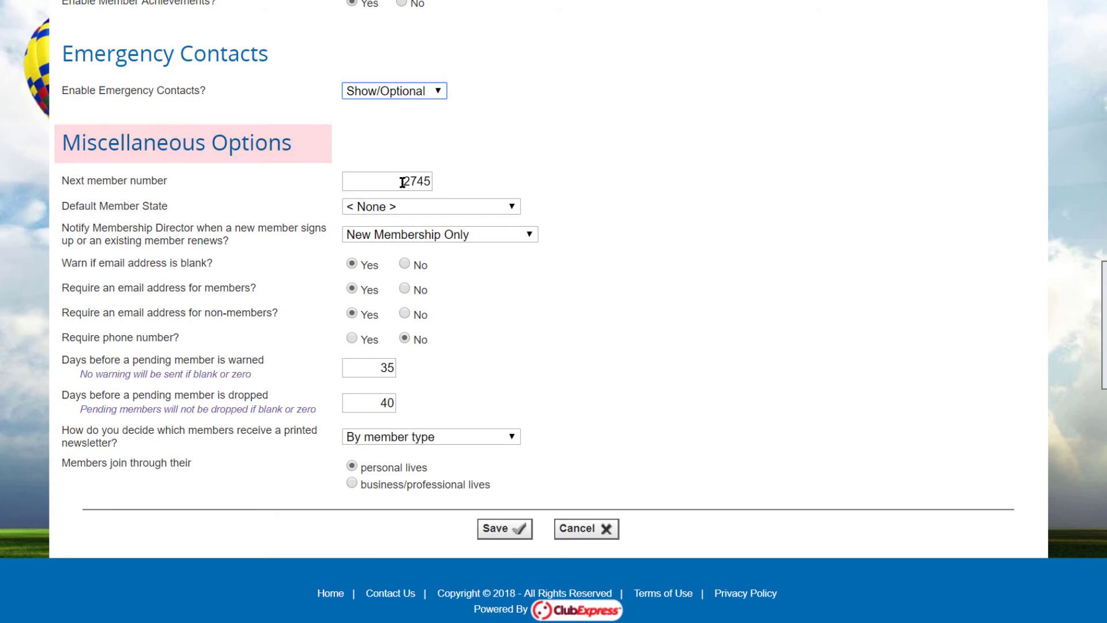
# - Select the existing next member number 2745 so it can be cleared
pyautogui.moveTo(403, 182); pyautogui.dragTo(433, 184)
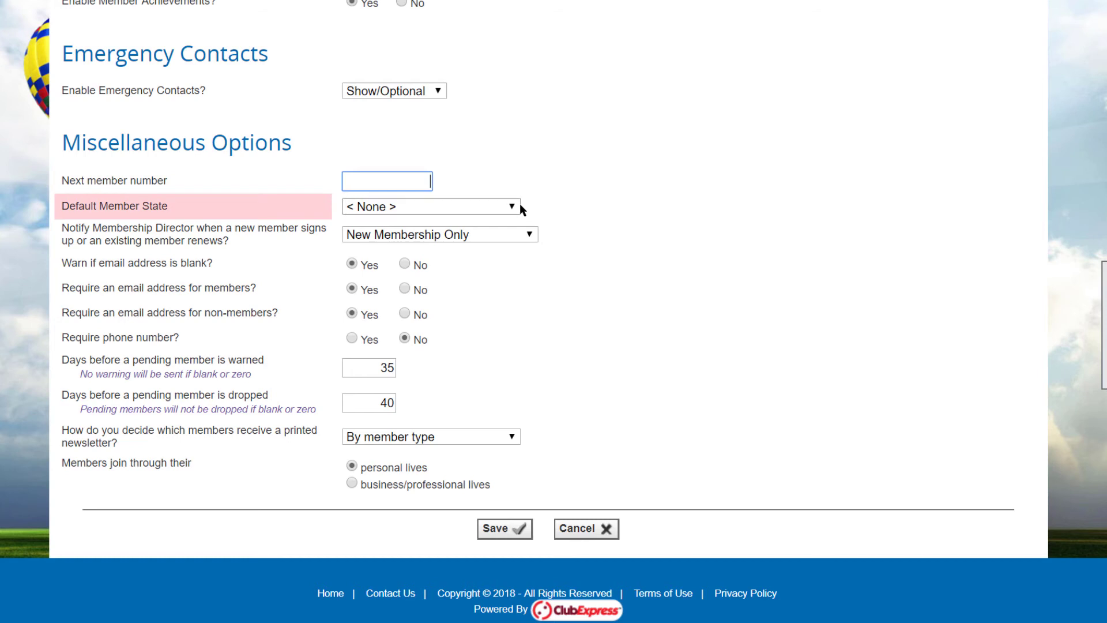
pyautogui.click(516, 206)
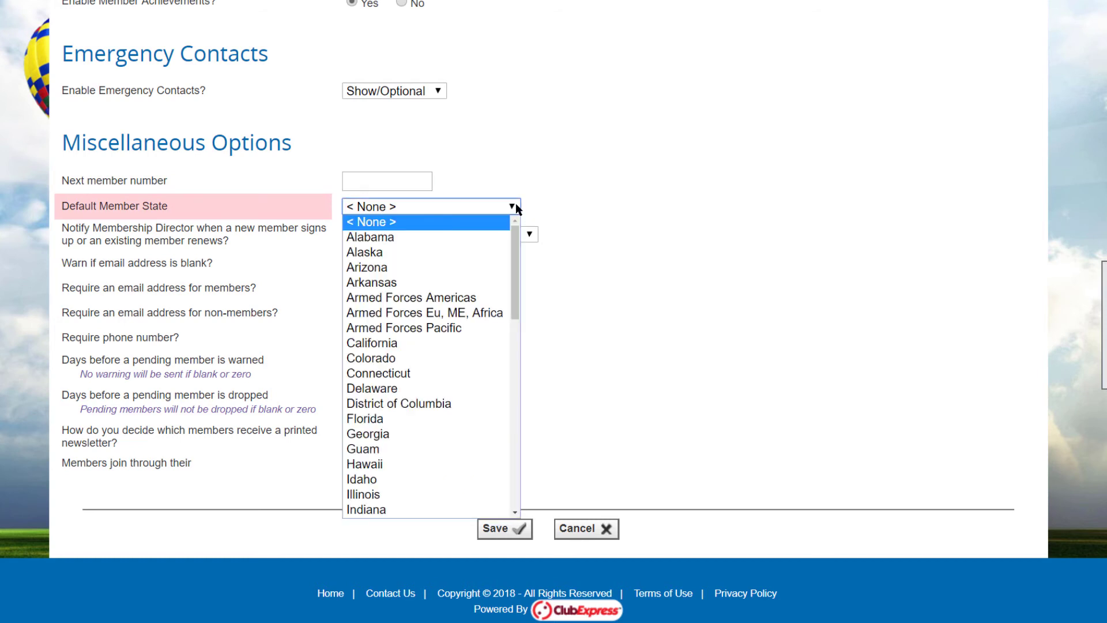
pyautogui.click(443, 496)
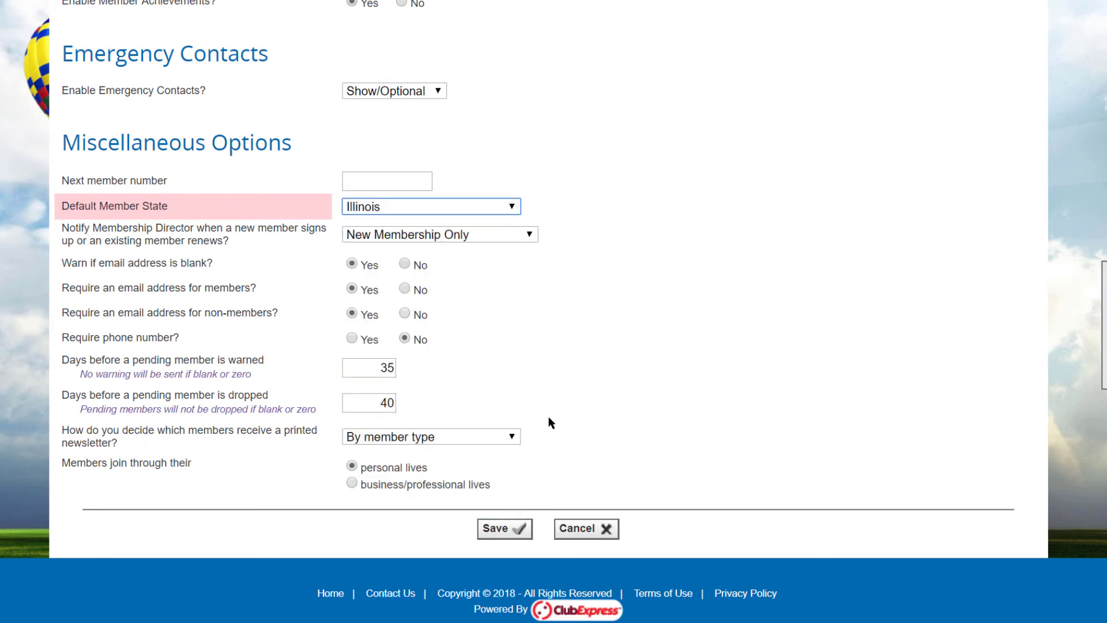
pyautogui.click(511, 206)
pyautogui.click(479, 220)
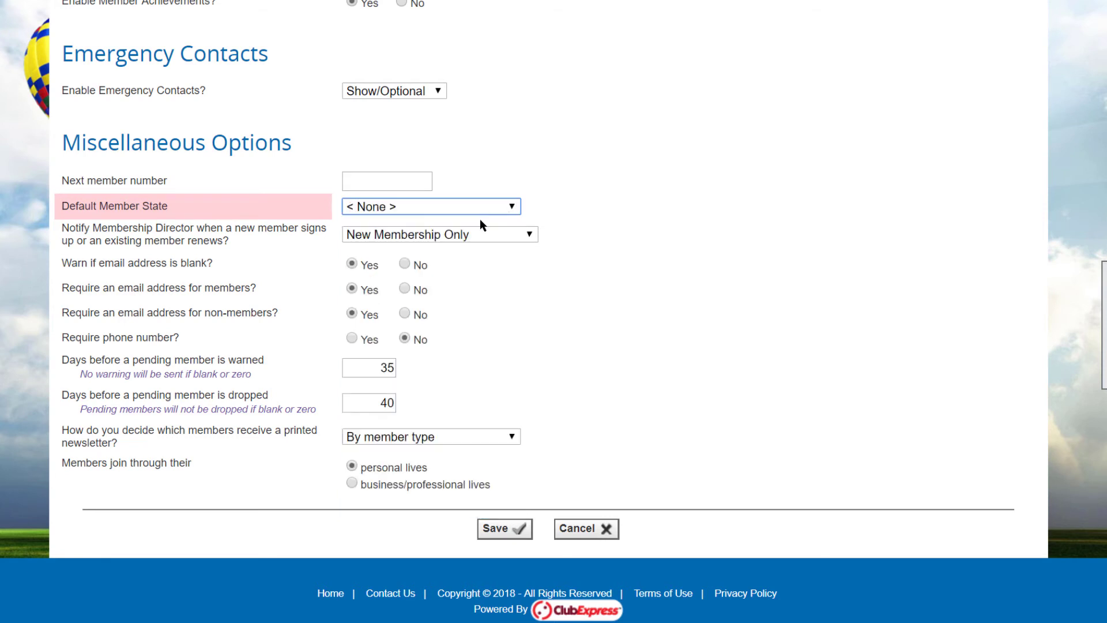
pyautogui.click(530, 235)
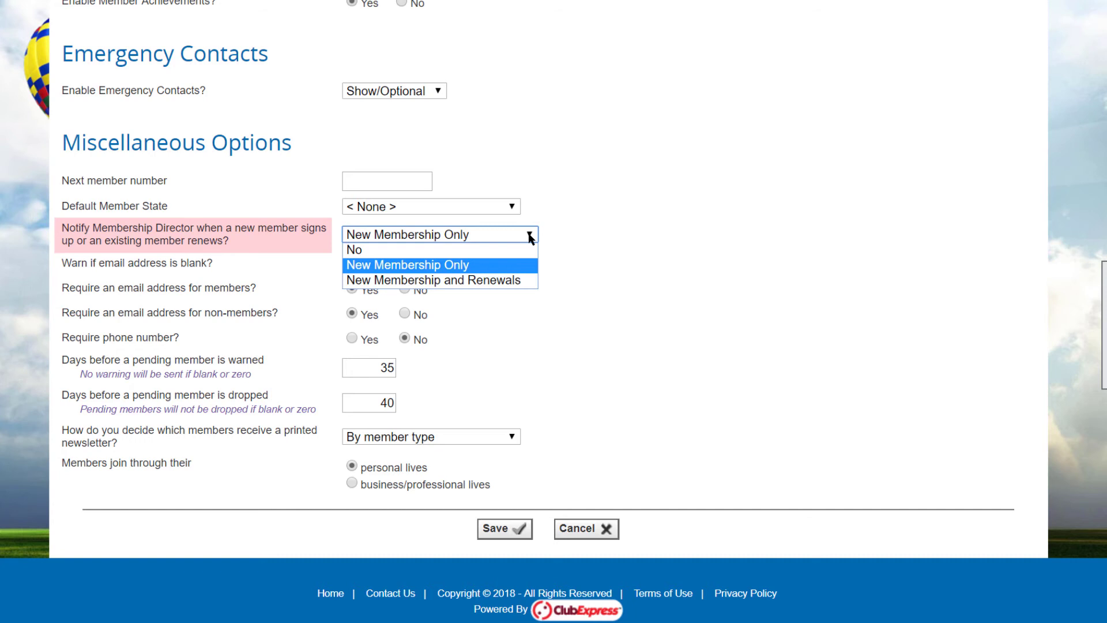
pyautogui.click(531, 269)
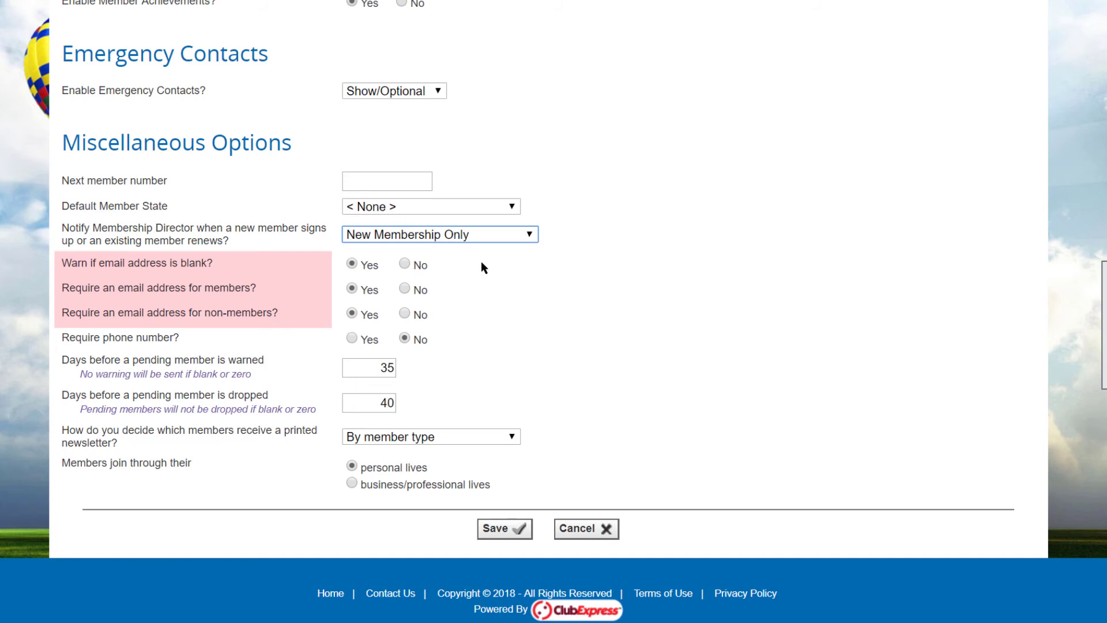
pyautogui.click(404, 265)
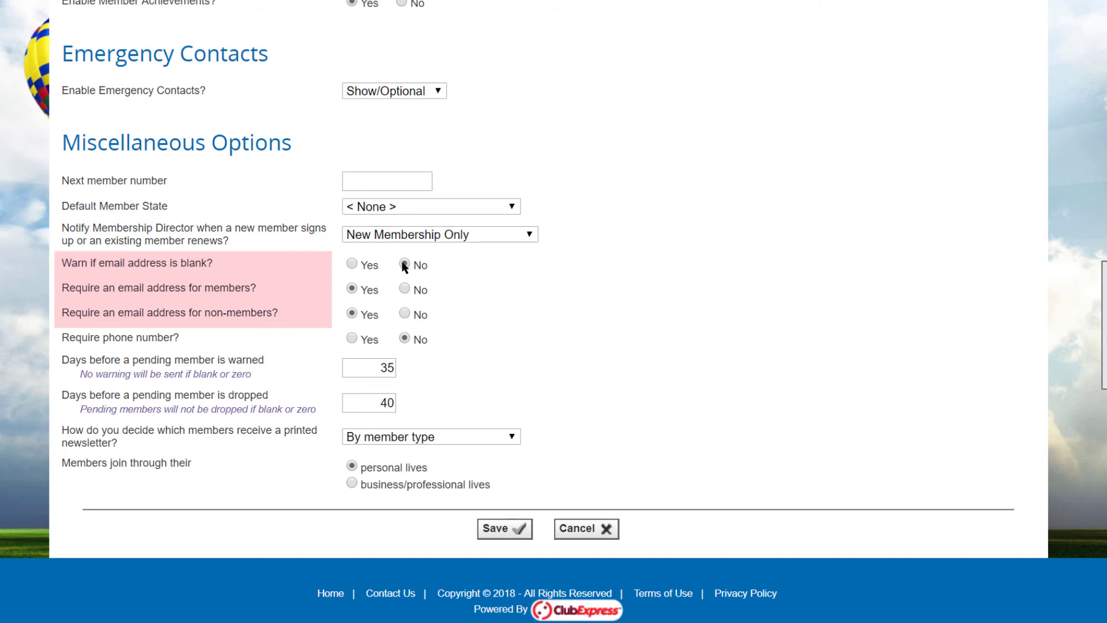
pyautogui.click(352, 264)
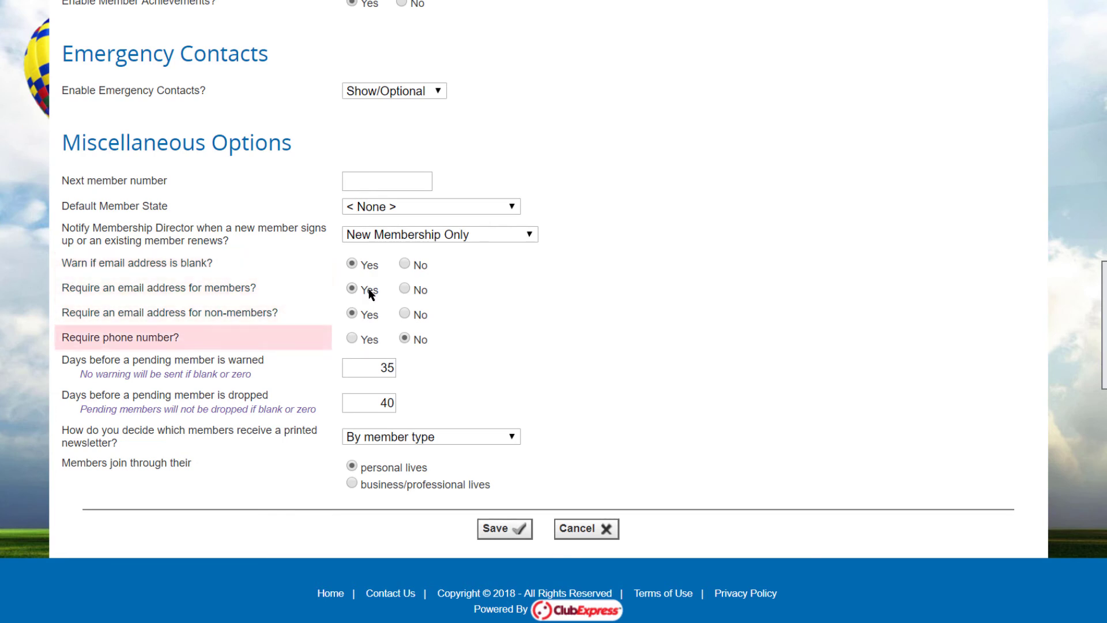
pyautogui.click(352, 338)
pyautogui.click(404, 338)
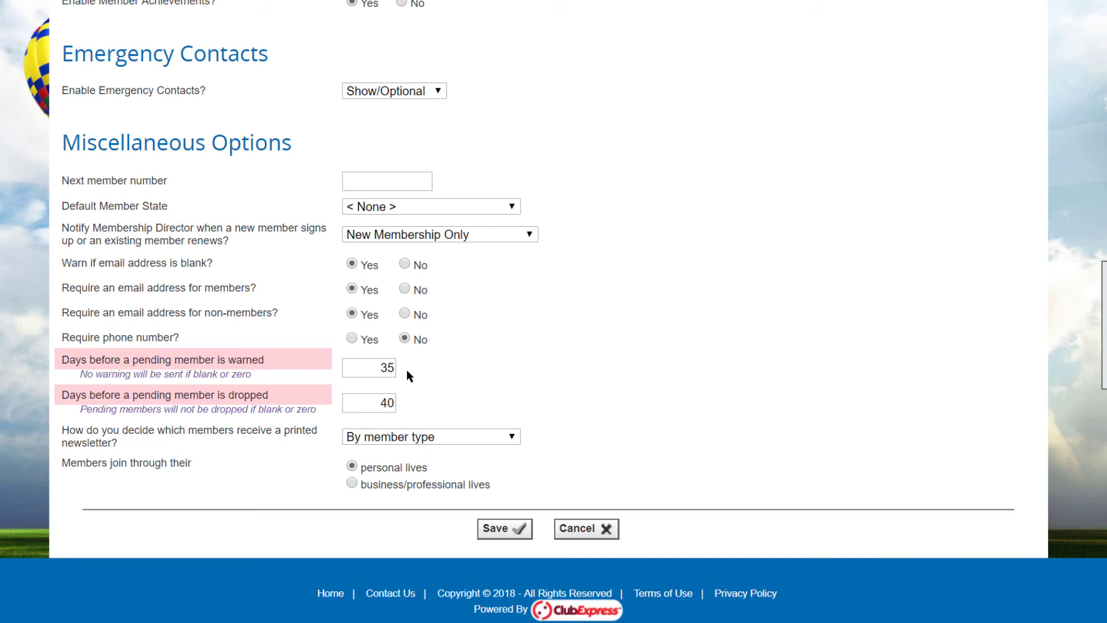
# - Change the days before a pending member is warned from 35 to 30
pyautogui.click(382, 368)
pyautogui.moveTo(382, 368); pyautogui.dragTo(397, 368)
pyautogui.press('BackSpace')
pyautogui.write('30')
pyautogui.click(407, 383)
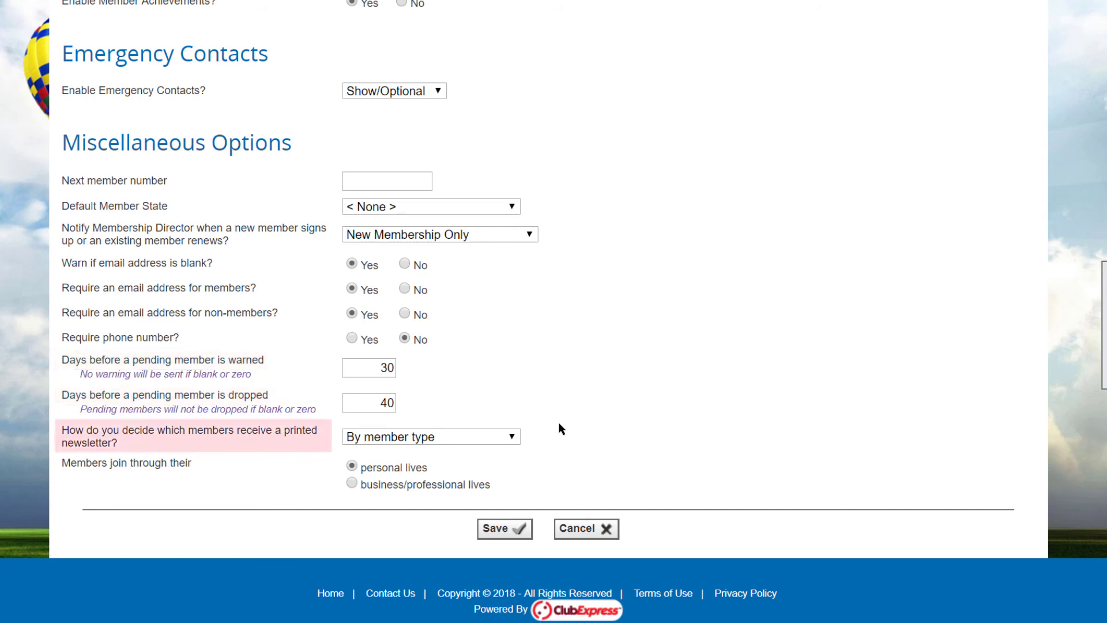
pyautogui.click(512, 436)
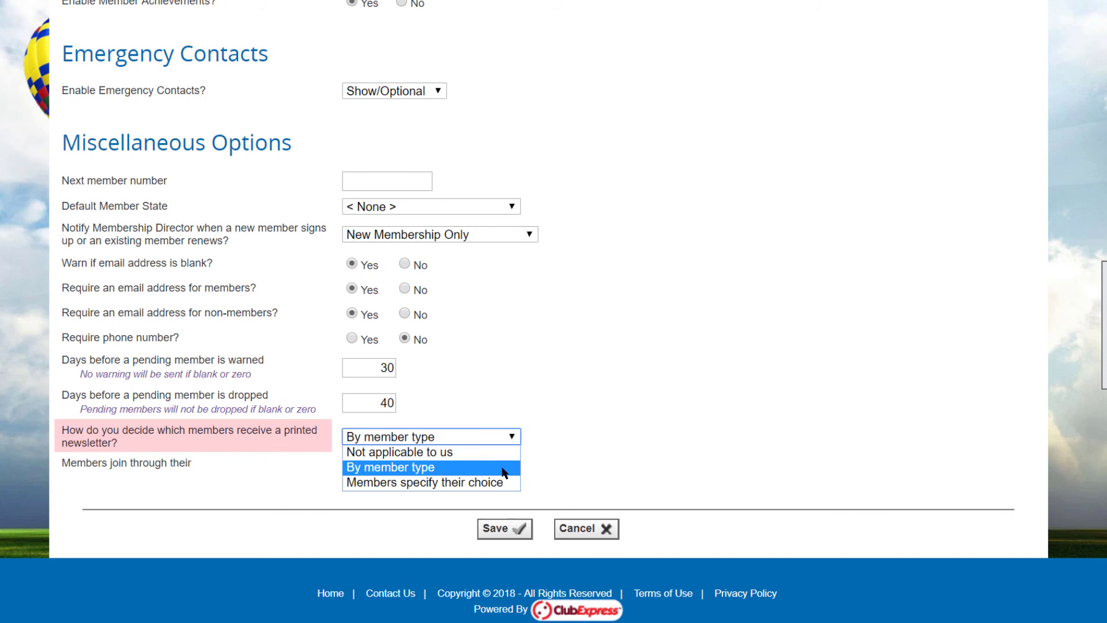
pyautogui.click(504, 467)
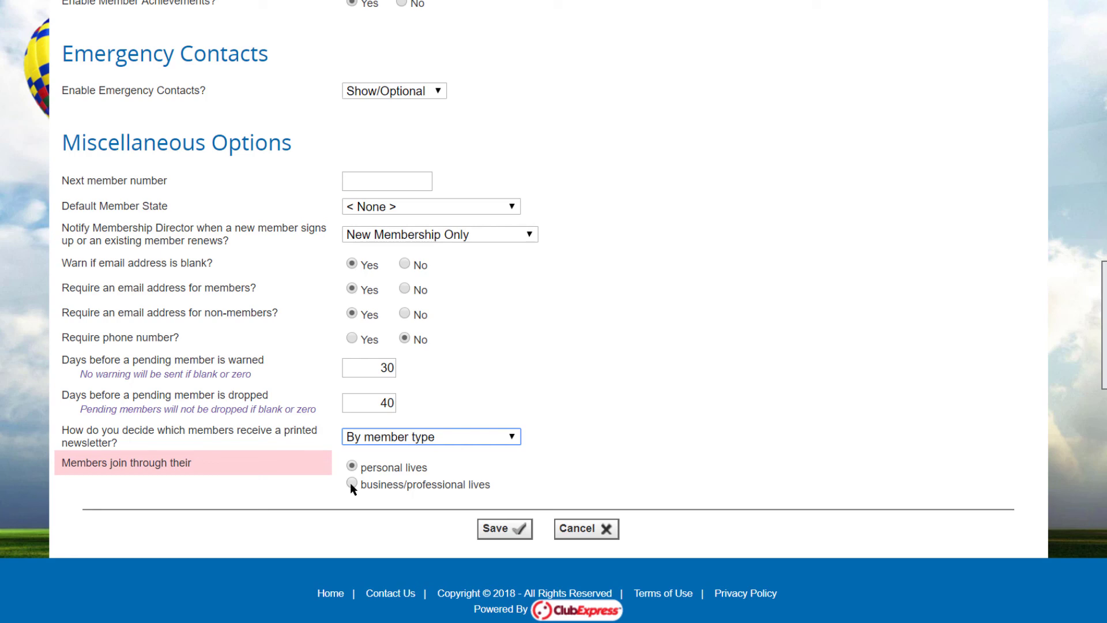
# - Select the business/professional lives joining option and review the default directory visibility choices down to Save
pyautogui.click(351, 483)
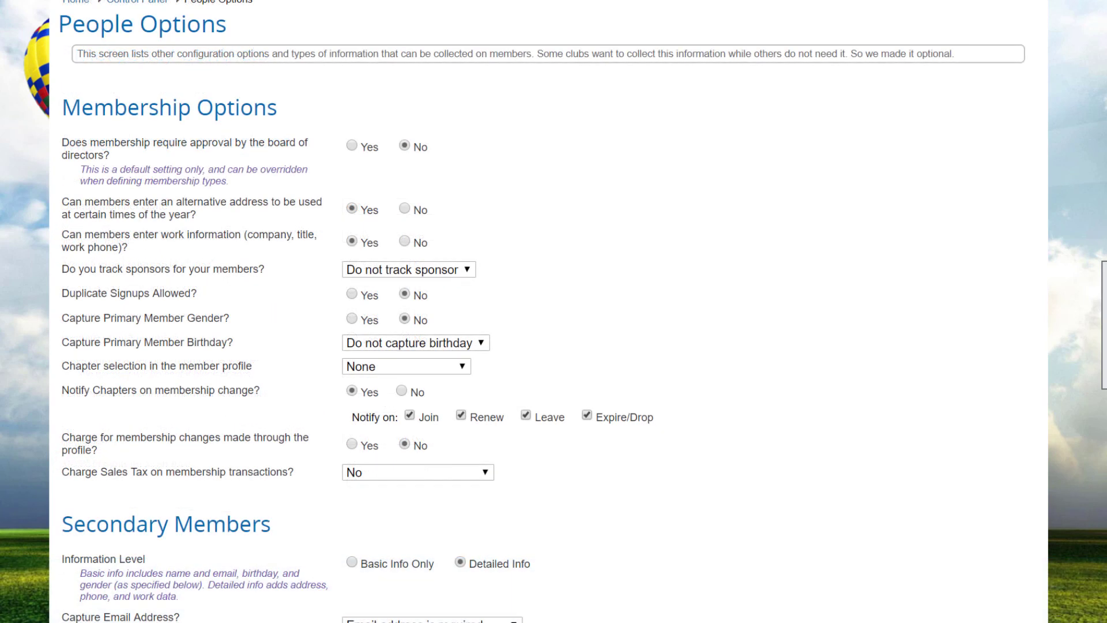
pyautogui.scroll(-10, 542, 311)
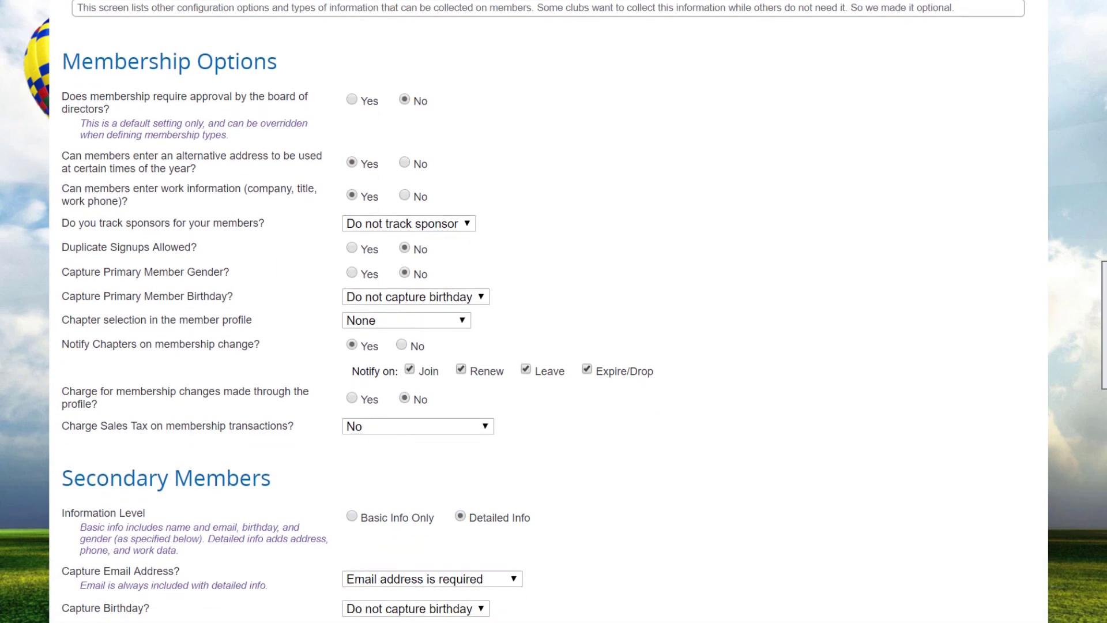
pyautogui.scroll(-5, 798, 193)
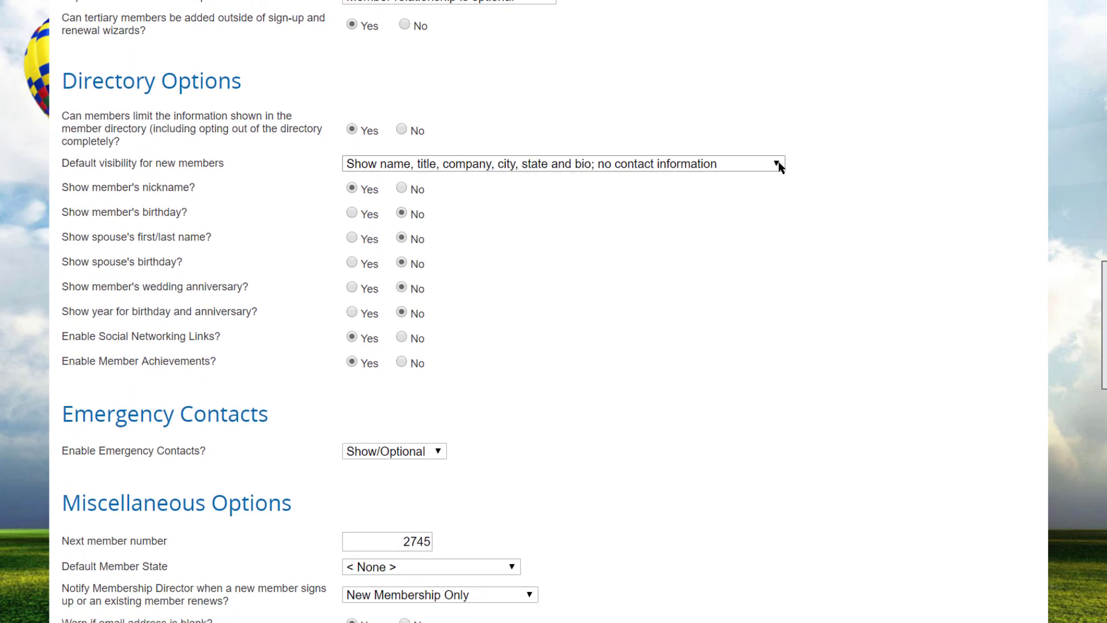
pyautogui.click(777, 165)
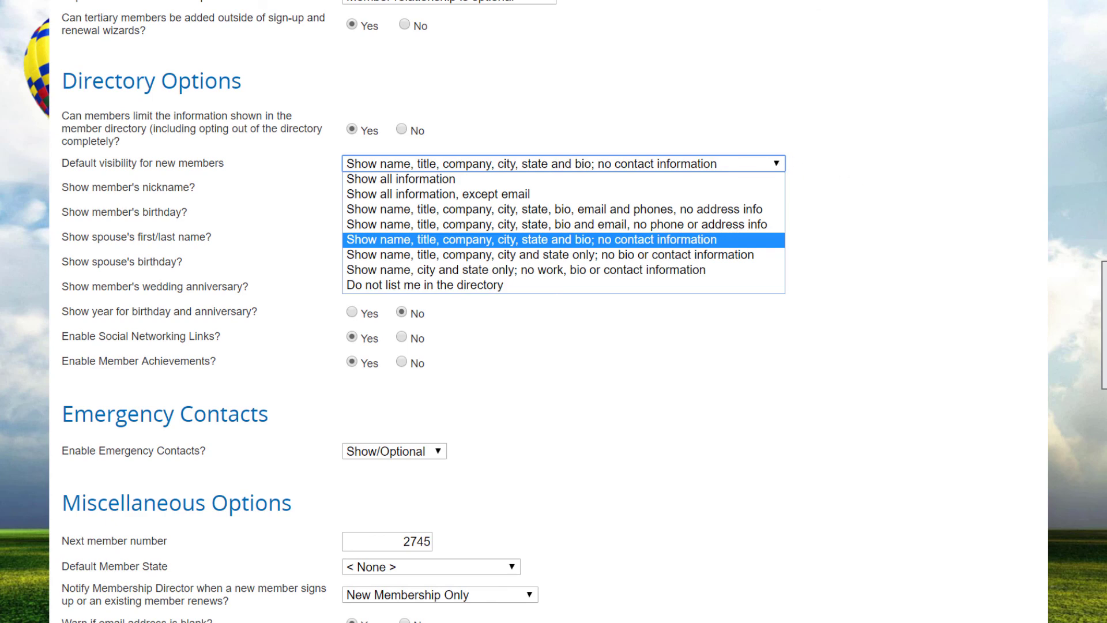
pyautogui.scroll(-5, 424, 312)
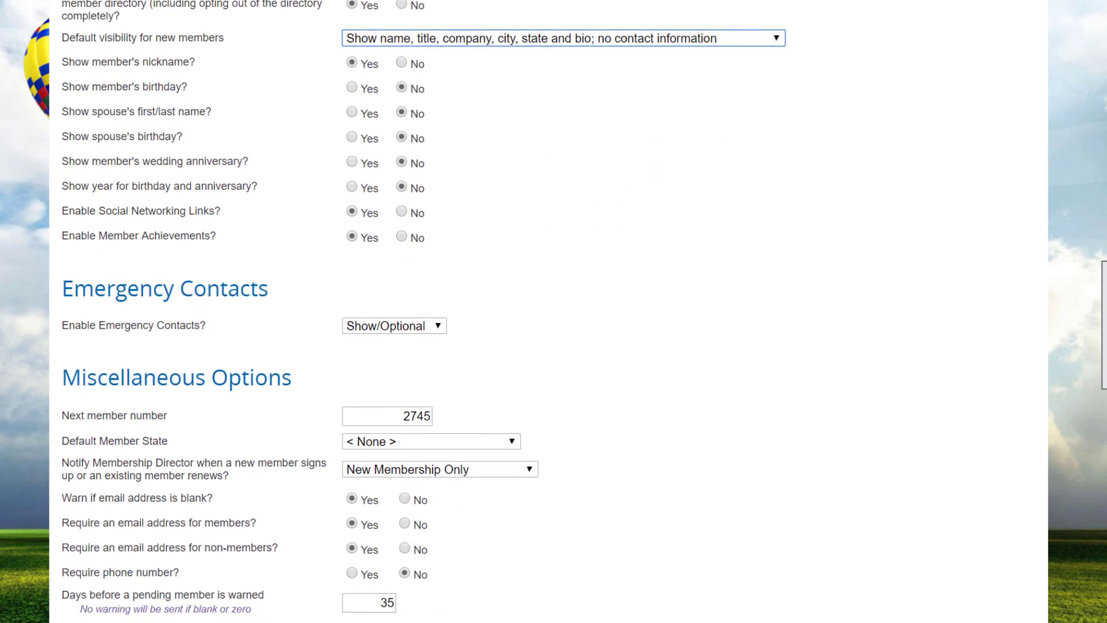
pyautogui.scroll(-2, 554, 311)
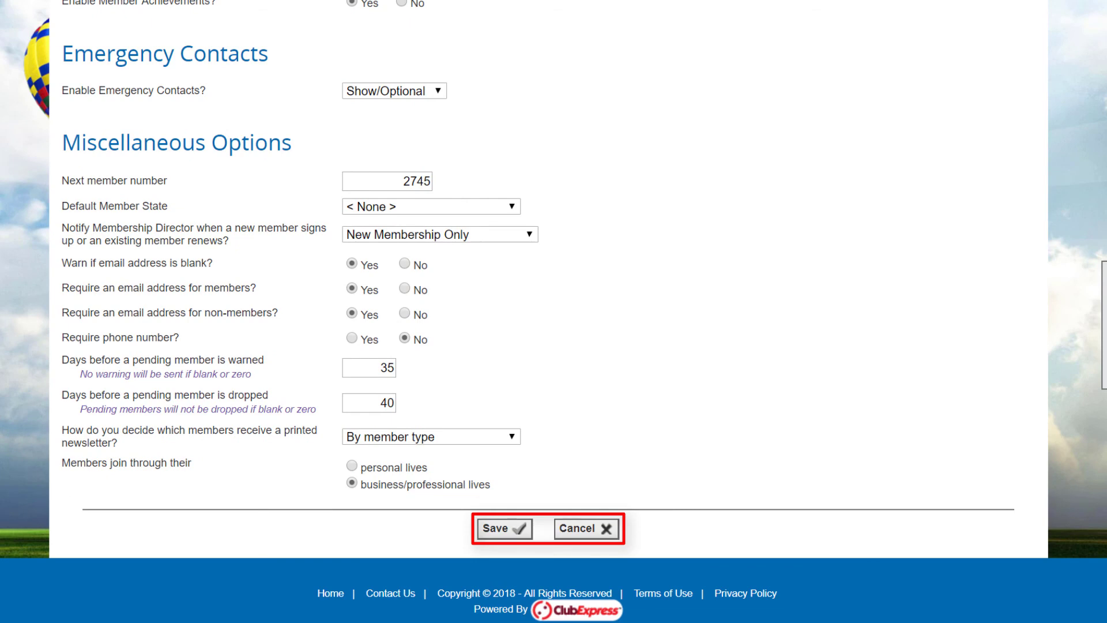